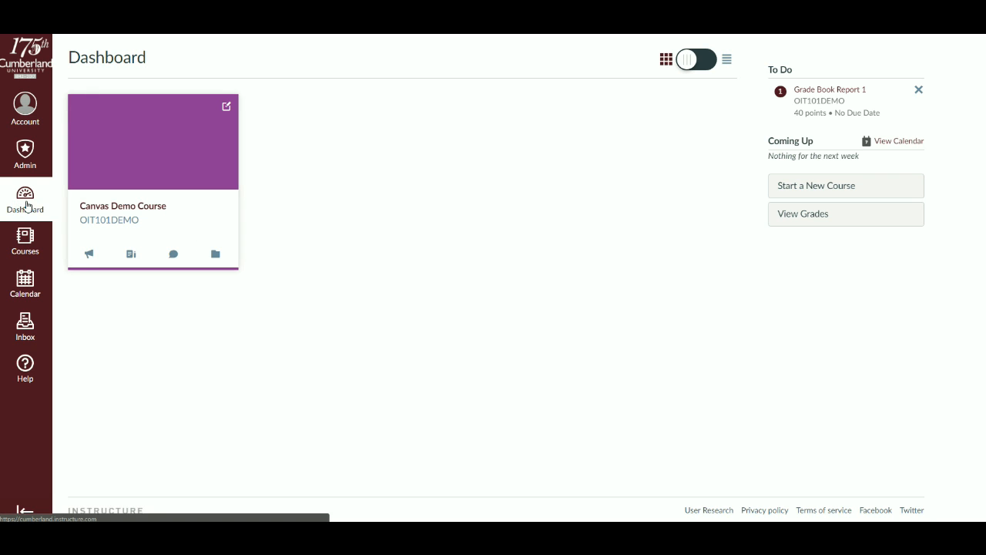
# - Open the assignments list of the Canvas Demo Course and look through its assignment groups
pyautogui.click(151, 213)
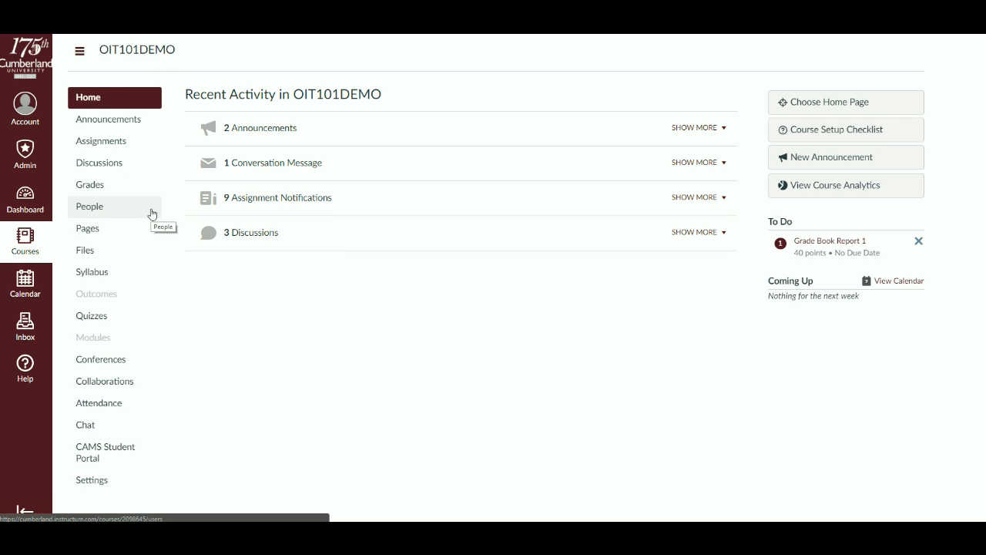
pyautogui.click(134, 149)
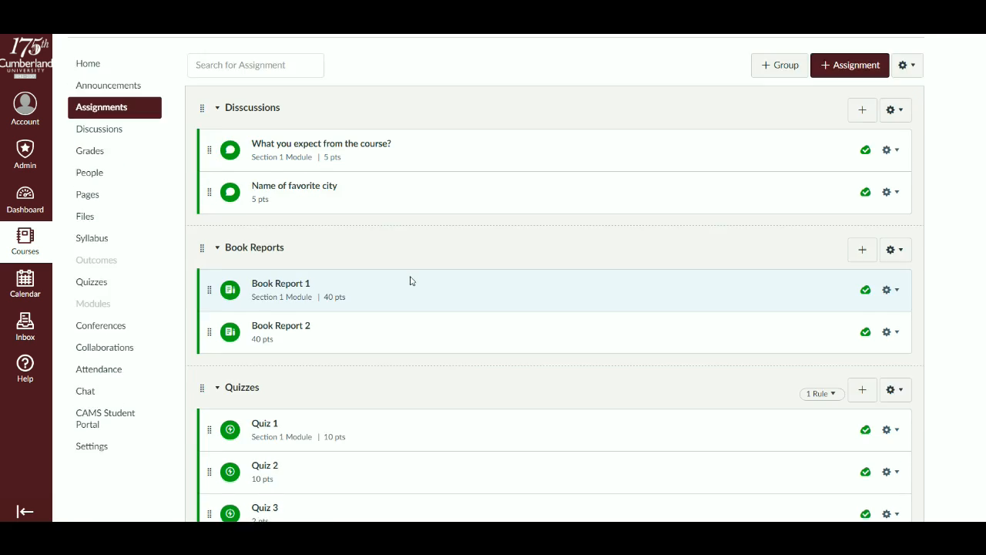
pyautogui.scroll(-3, 416, 300)
pyautogui.scroll(3, 451, 392)
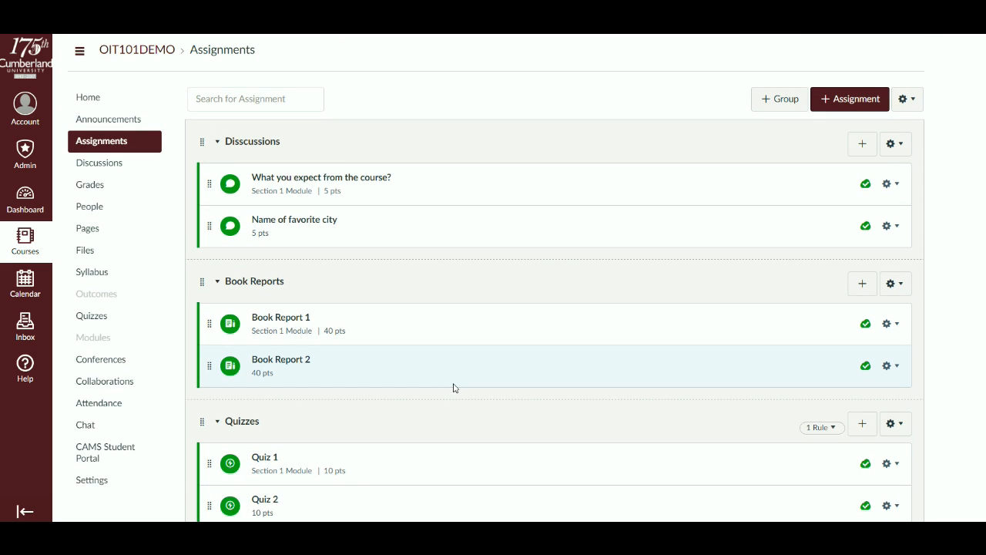
pyautogui.scroll(-1, 454, 388)
pyautogui.scroll(1, 453, 387)
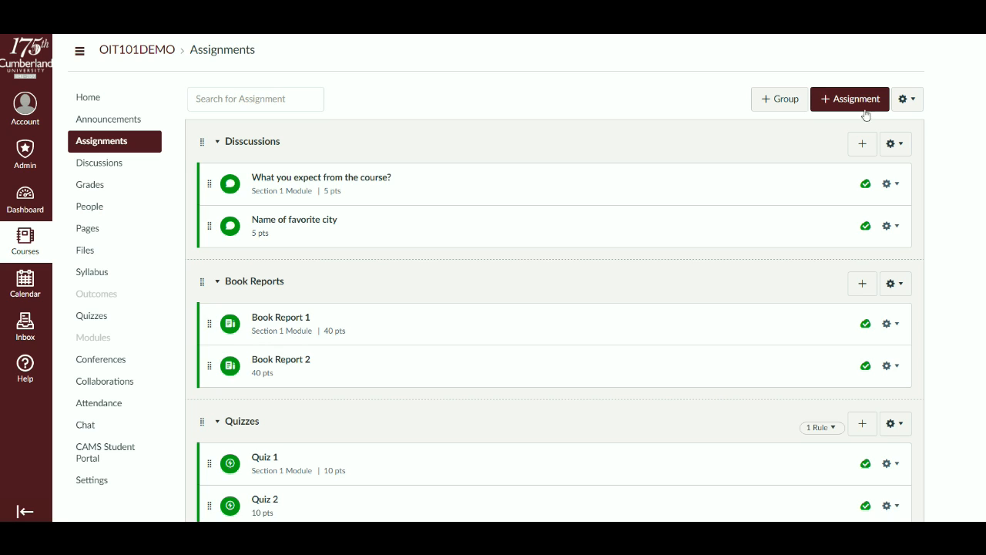
# - Create a new assignment named "Book report 3"
pyautogui.click(874, 107)
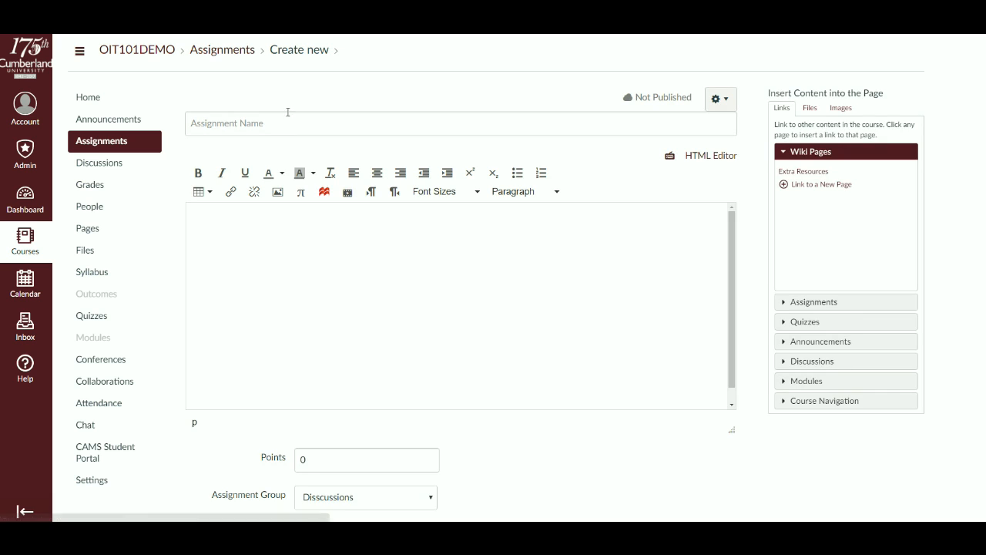
pyautogui.click(379, 120)
pyautogui.write('B')
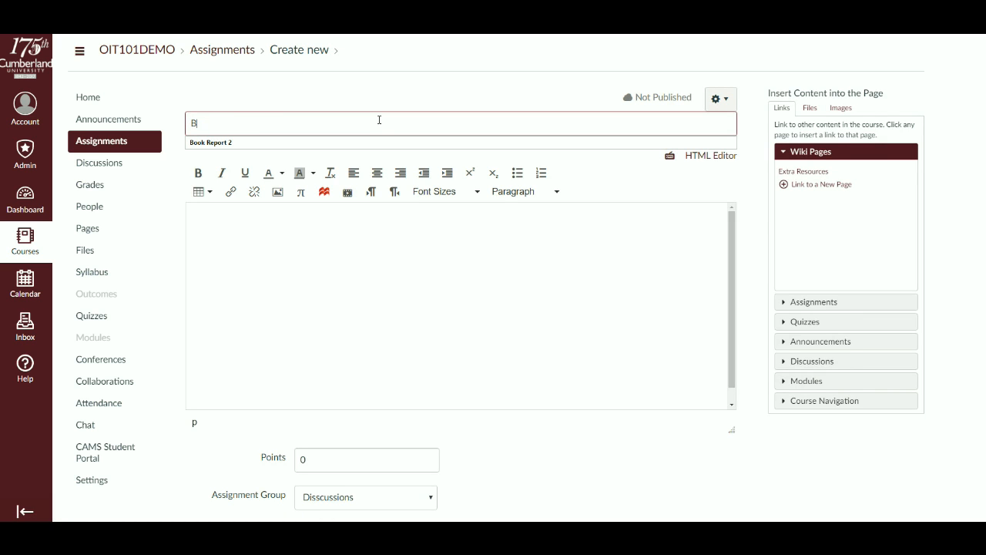
pyautogui.write('ook report 3')
# - Enter "Give directions here" as the assignment's description
pyautogui.click(437, 288)
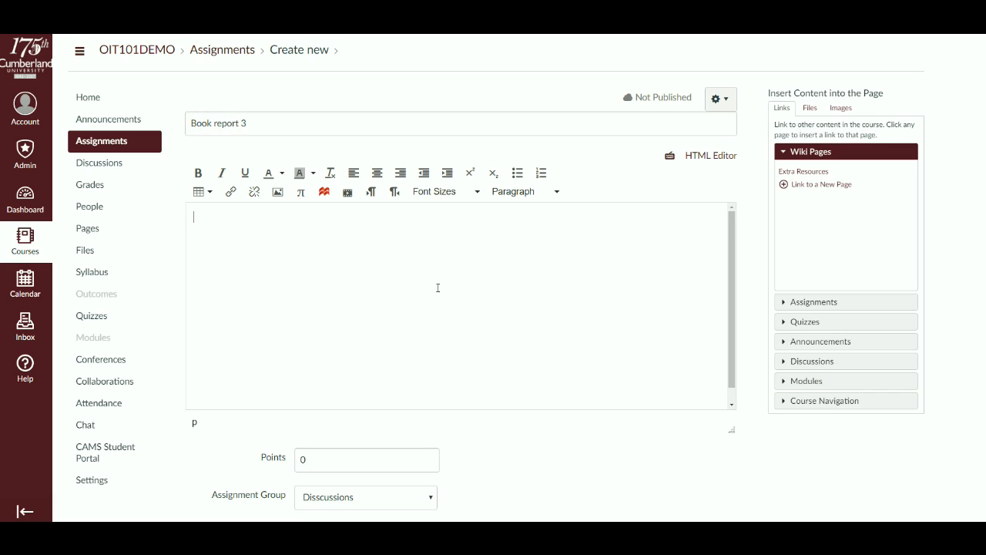
pyautogui.write('Give directions here')
# - Set the assignment's points to 40
pyautogui.scroll(-1, 445, 301)
pyautogui.scroll(-3, 385, 468)
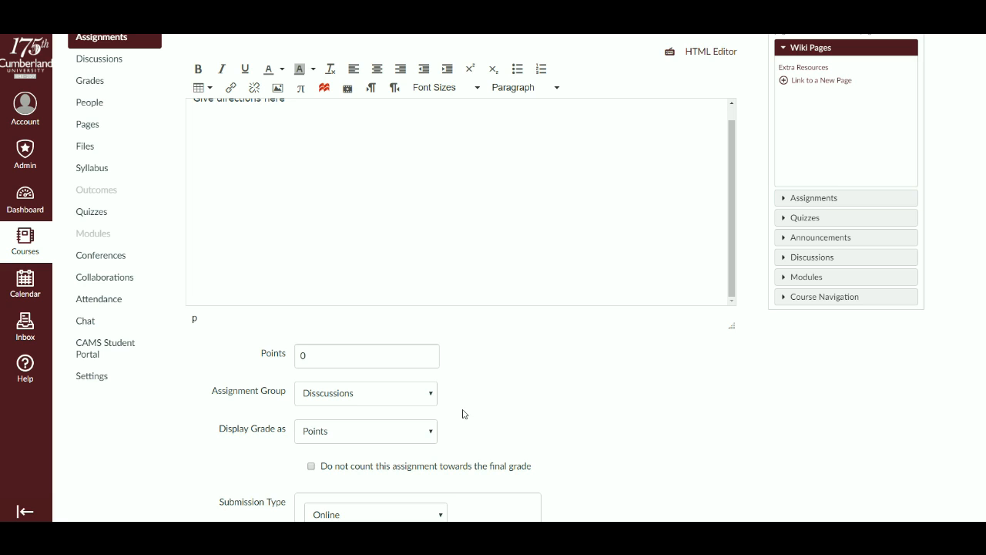
pyautogui.click(391, 361)
pyautogui.press('BackSpace')
pyautogui.write('40')
pyautogui.click(536, 361)
# - Place the assignment in the Book Reports assignment group
pyautogui.scroll(-1, 536, 362)
pyautogui.scroll(-3, 536, 362)
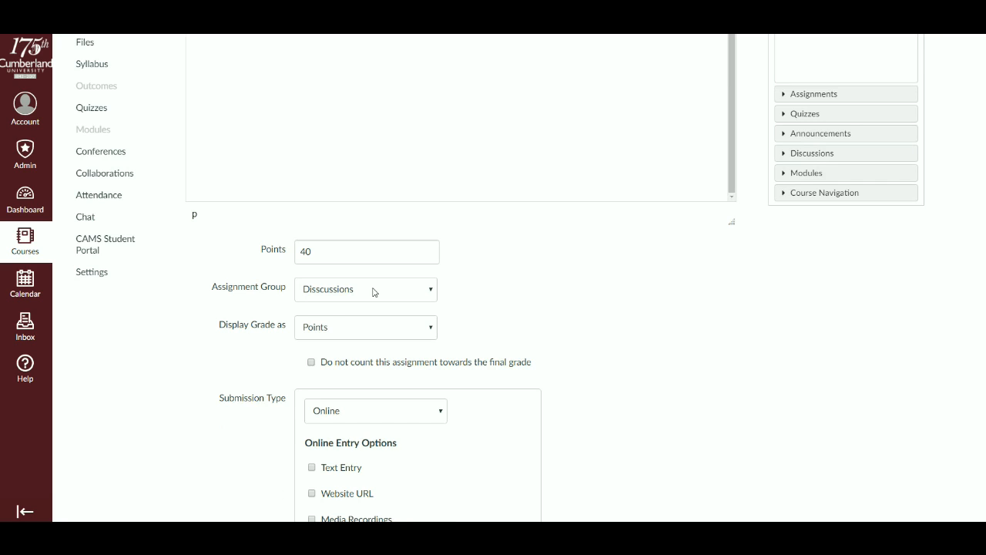
pyautogui.click(374, 292)
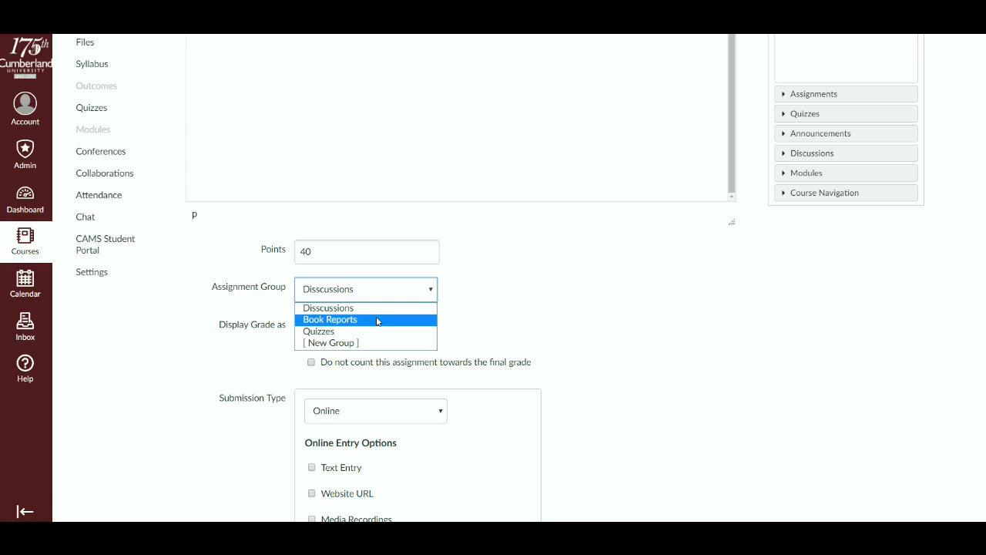
pyautogui.click(378, 321)
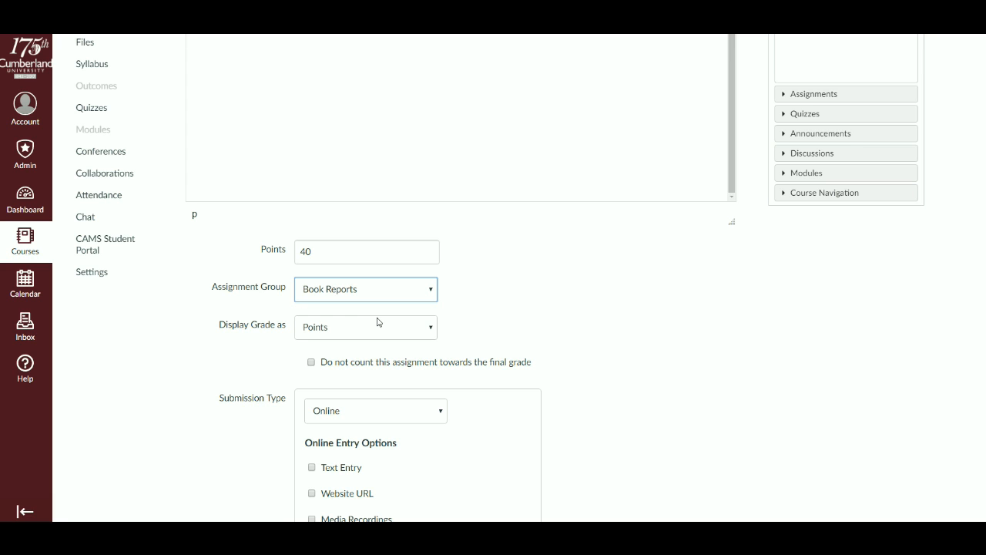
# - Review the available options for displaying the assignment's grade, leaving the selection as Points
pyautogui.scroll(-2, 226, 352)
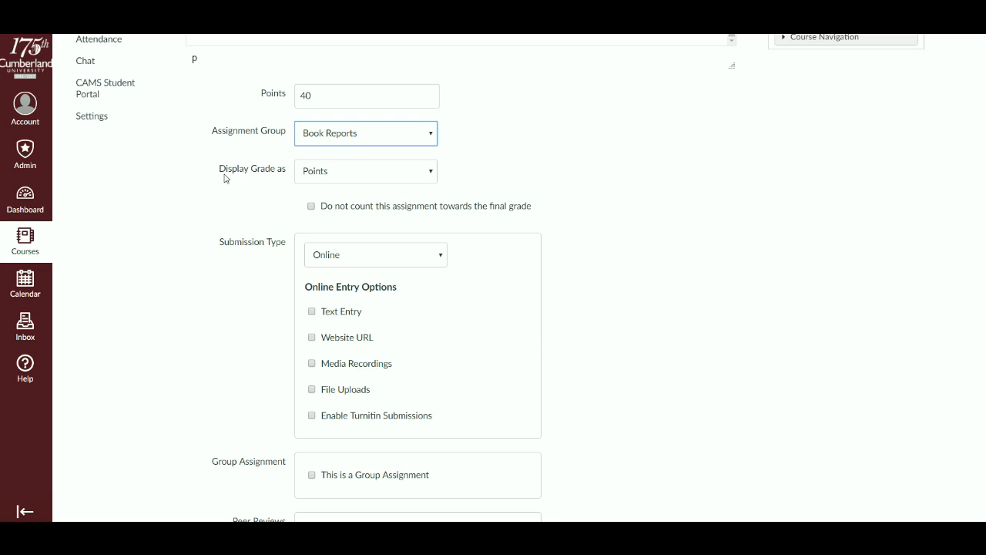
pyautogui.click(377, 174)
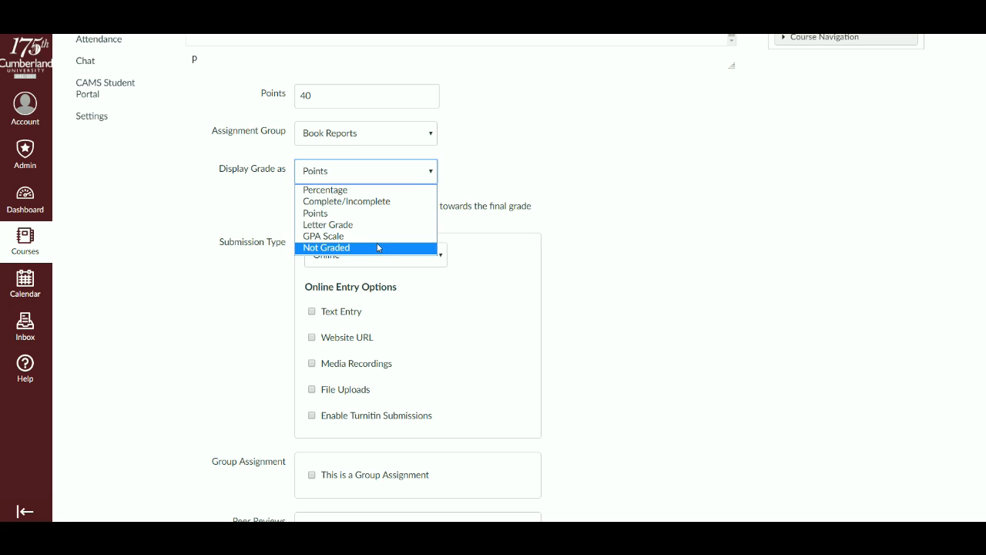
pyautogui.click(660, 259)
pyautogui.scroll(-1, 660, 259)
pyautogui.scroll(1, 658, 257)
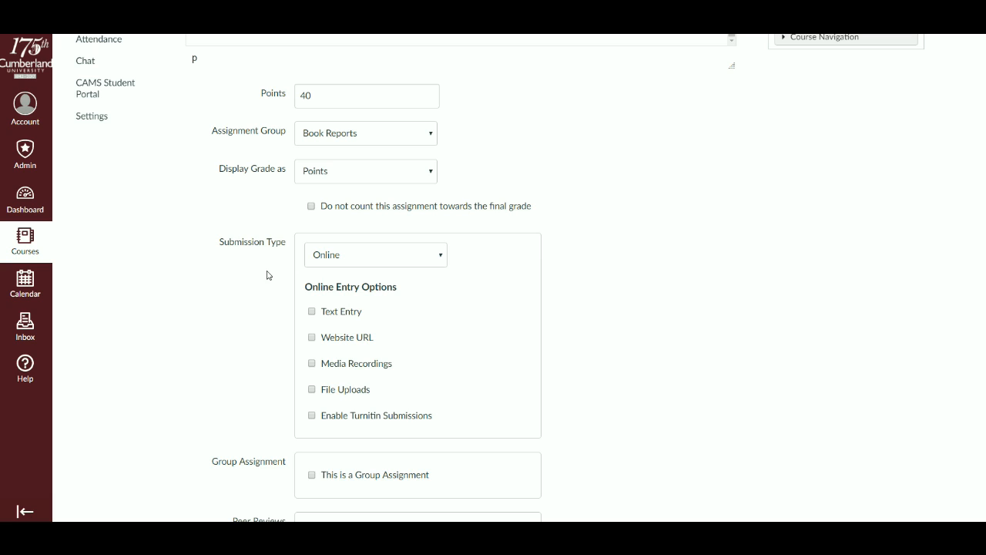
# - Switch the submission type to No Submission and back to Online
pyautogui.click(385, 266)
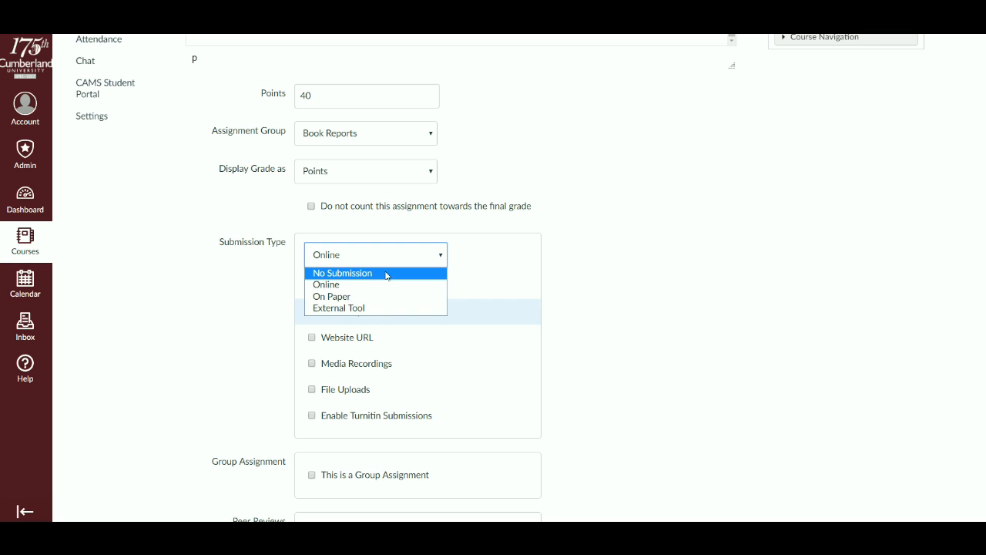
pyautogui.click(391, 273)
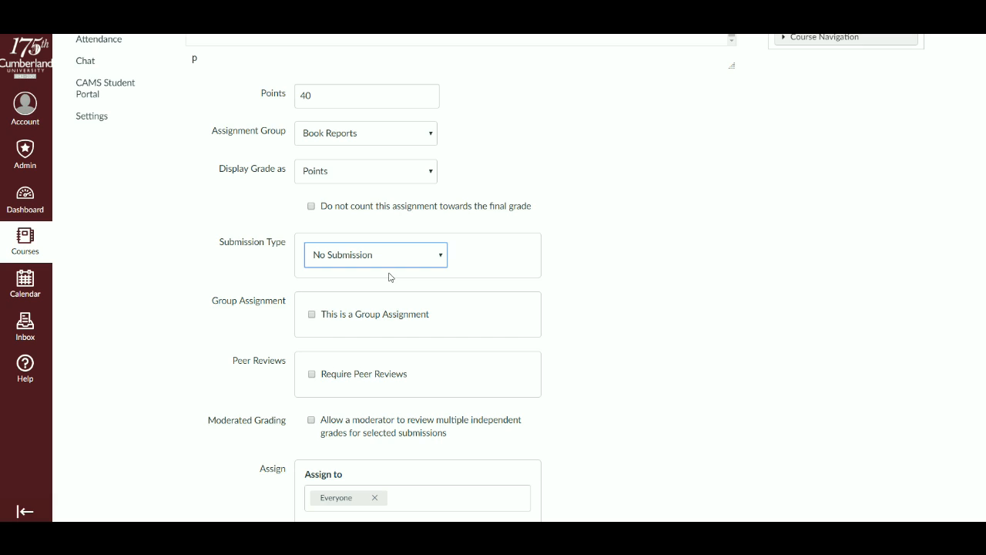
pyautogui.click(419, 255)
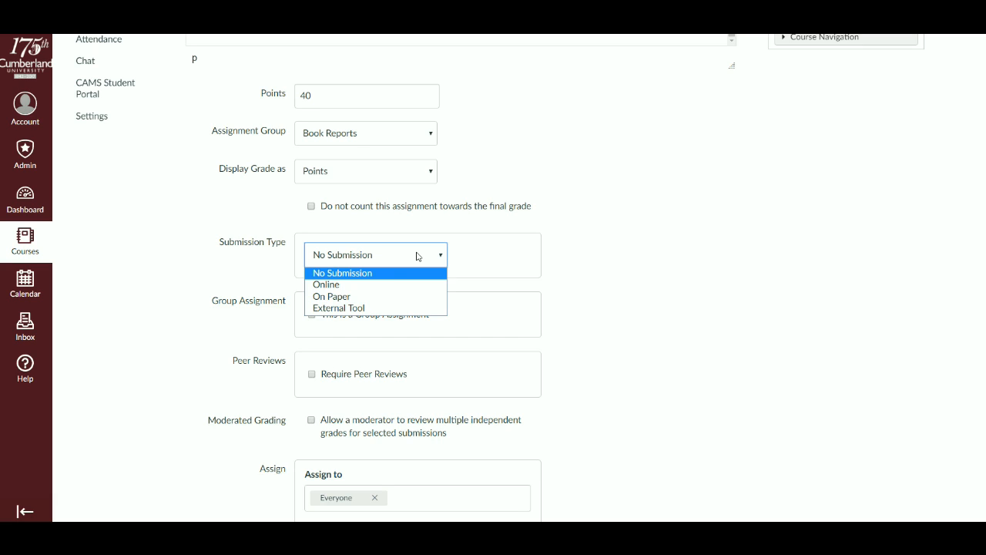
pyautogui.click(371, 286)
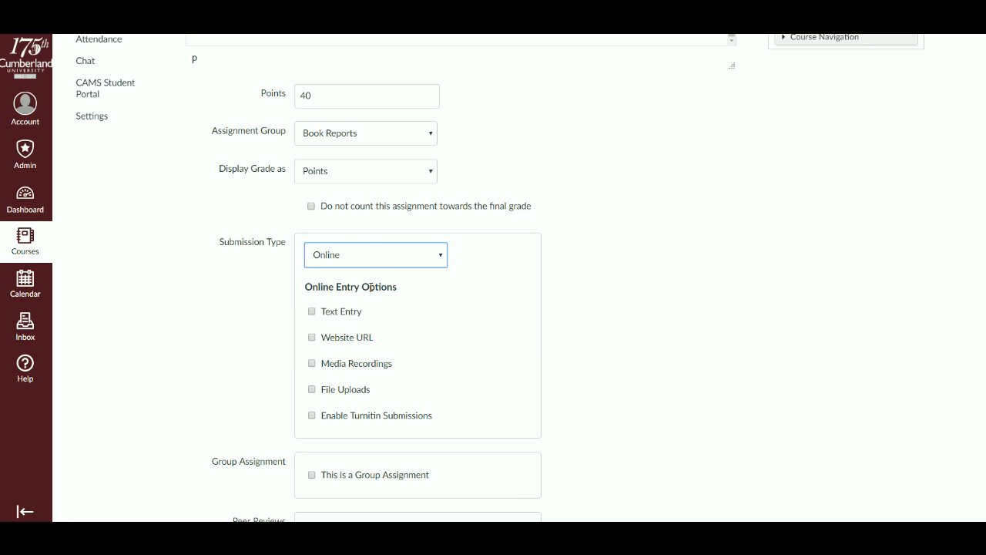
# - Allow Text Entry and File Uploads as the online entry options
pyautogui.click(312, 312)
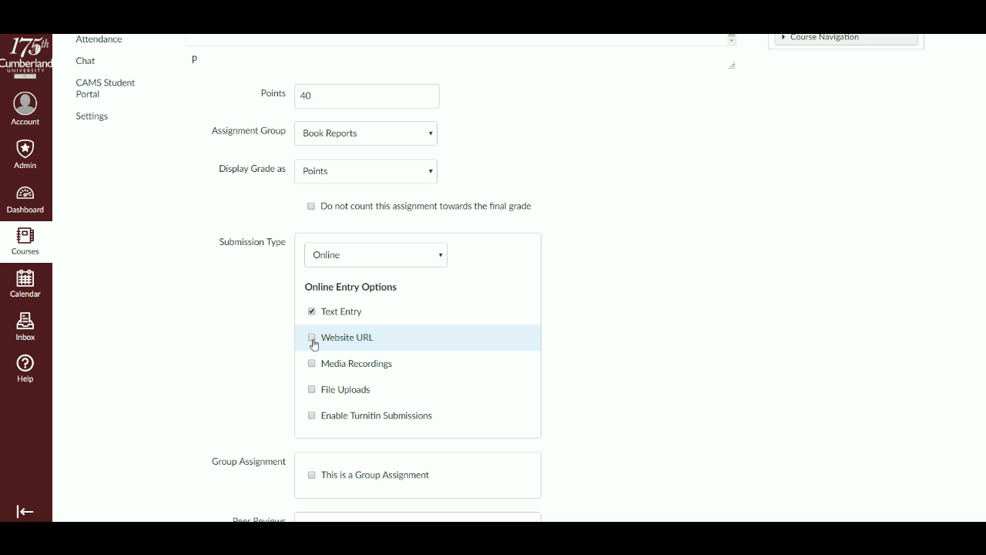
pyautogui.scroll(-3, 275, 369)
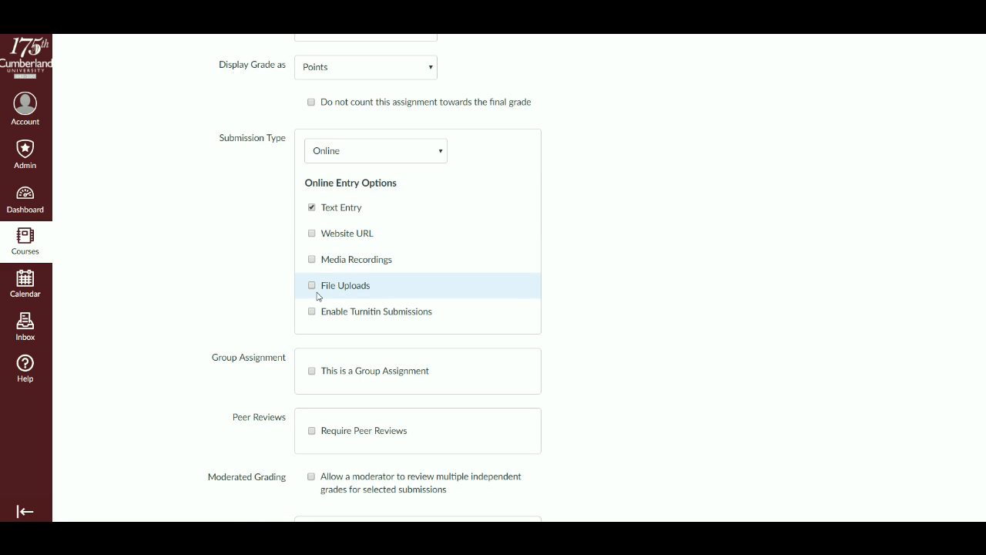
pyautogui.click(311, 286)
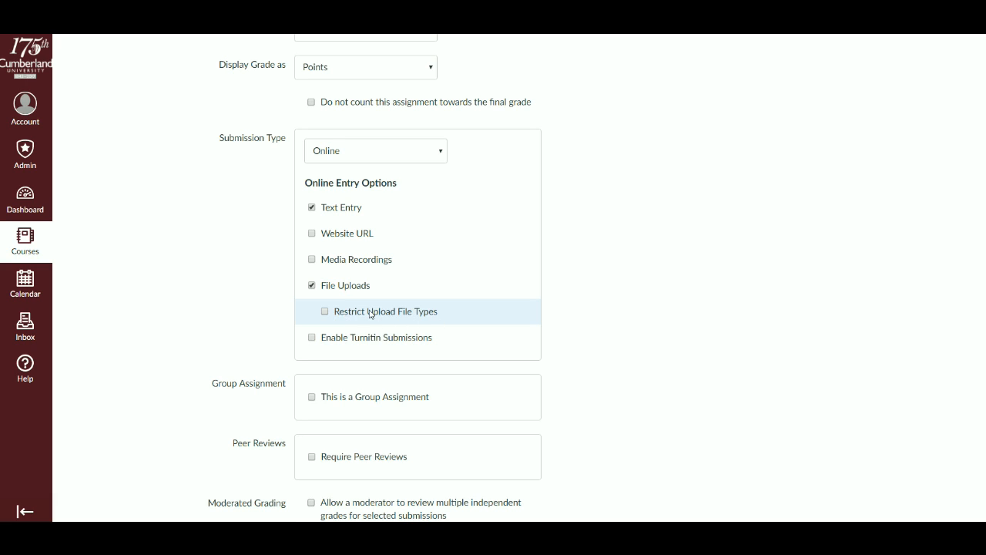
# - Restrict upload file types to "doc, pdf, docx" and enable Turnitin submissions for the assignment
pyautogui.click(325, 313)
pyautogui.click(432, 337)
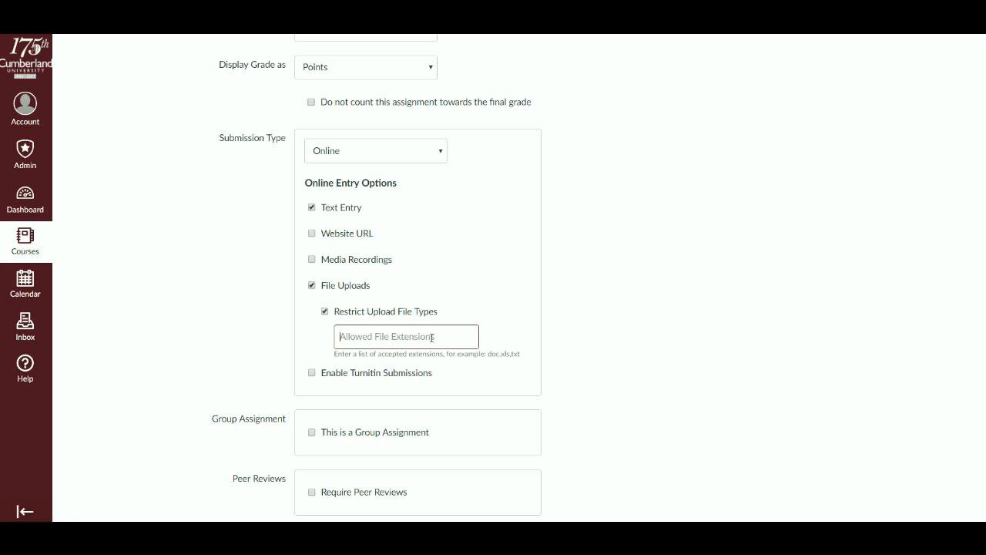
pyautogui.write('doc,')
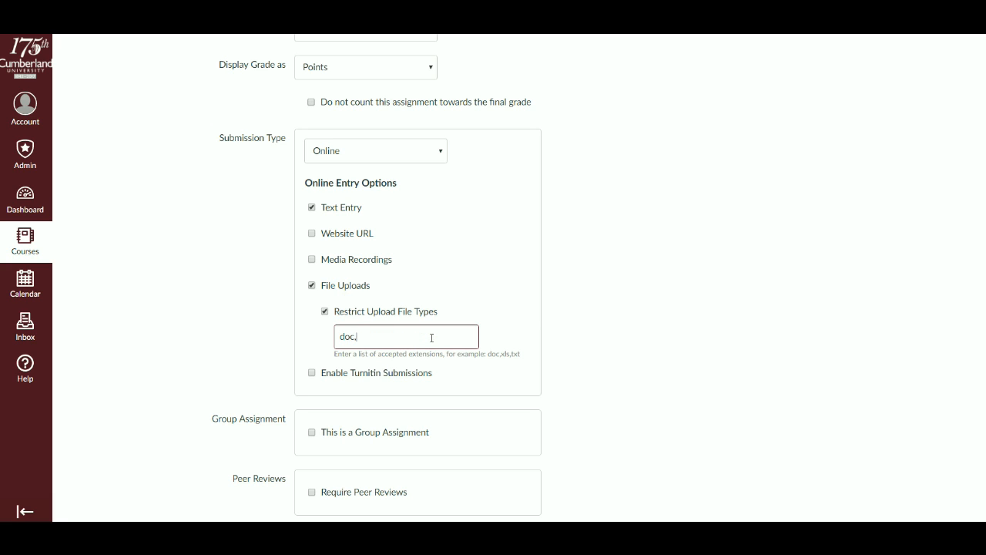
pyautogui.write(' pdf, docx')
pyautogui.click(312, 375)
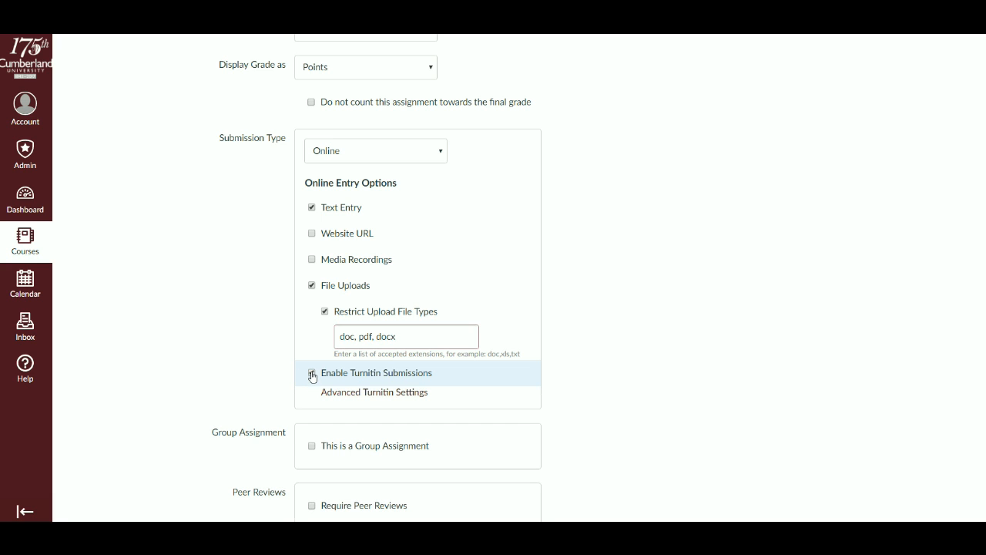
# - Review the group, peer review, moderation and assign settings, and save and publish the assignment
pyautogui.scroll(-5, 208, 346)
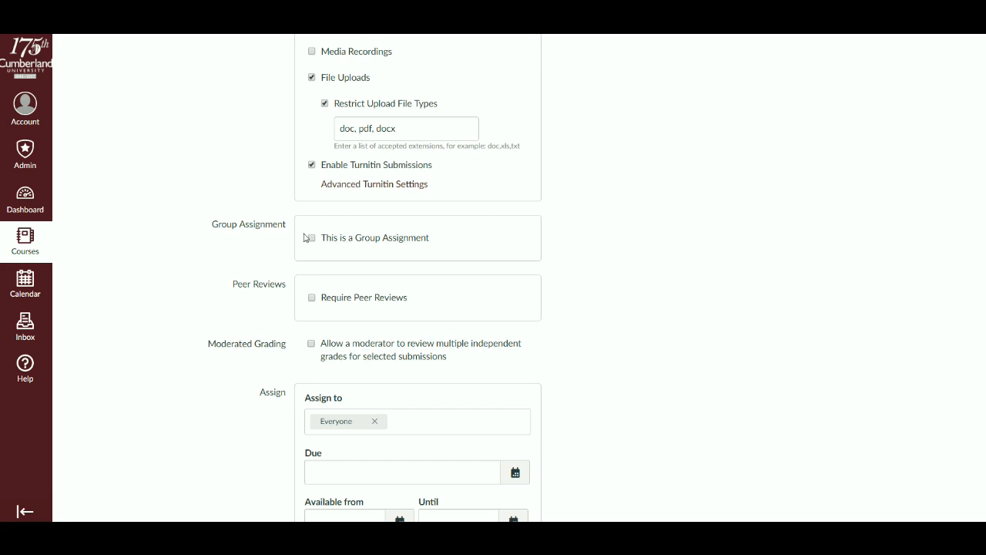
pyautogui.scroll(-3, 224, 301)
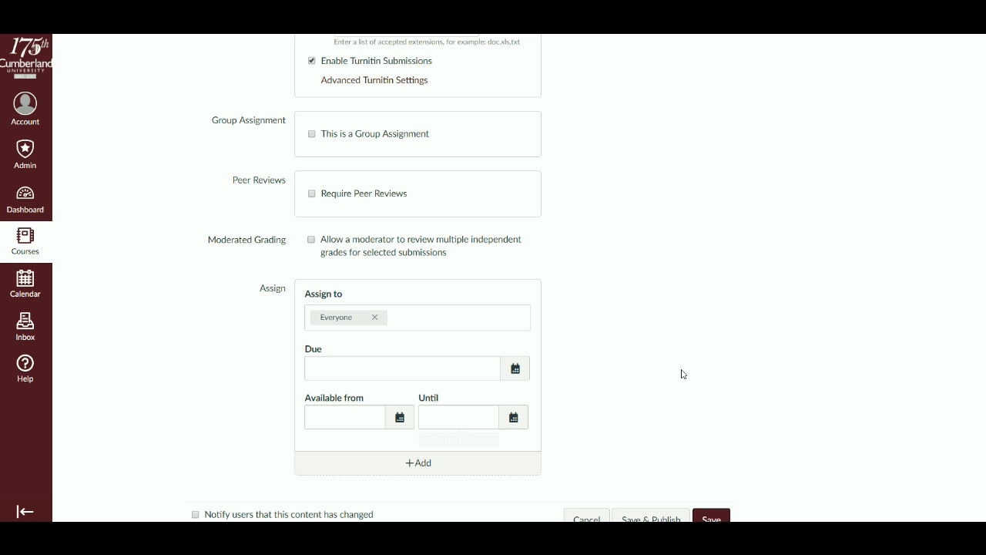
pyautogui.scroll(5, 652, 384)
pyautogui.scroll(-6, 616, 383)
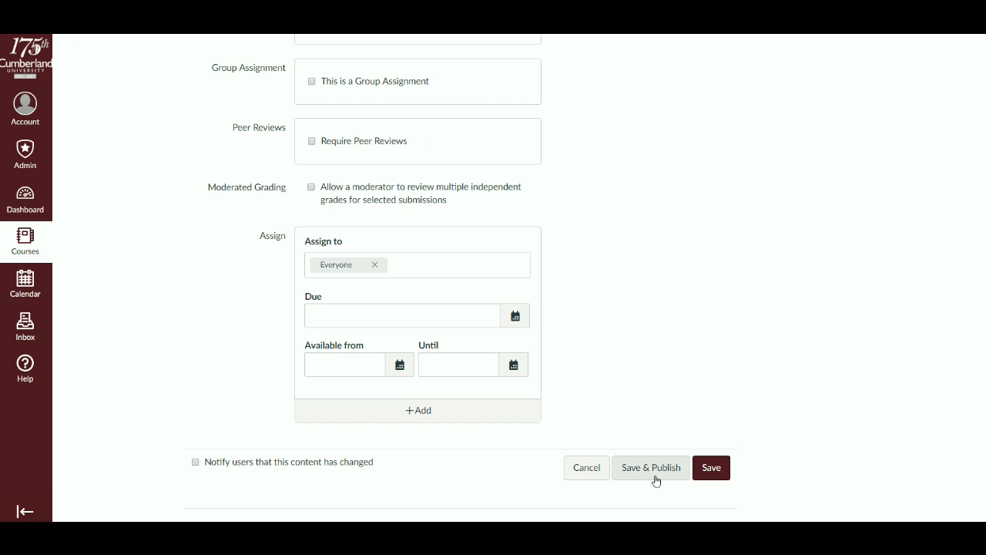
pyautogui.click(655, 470)
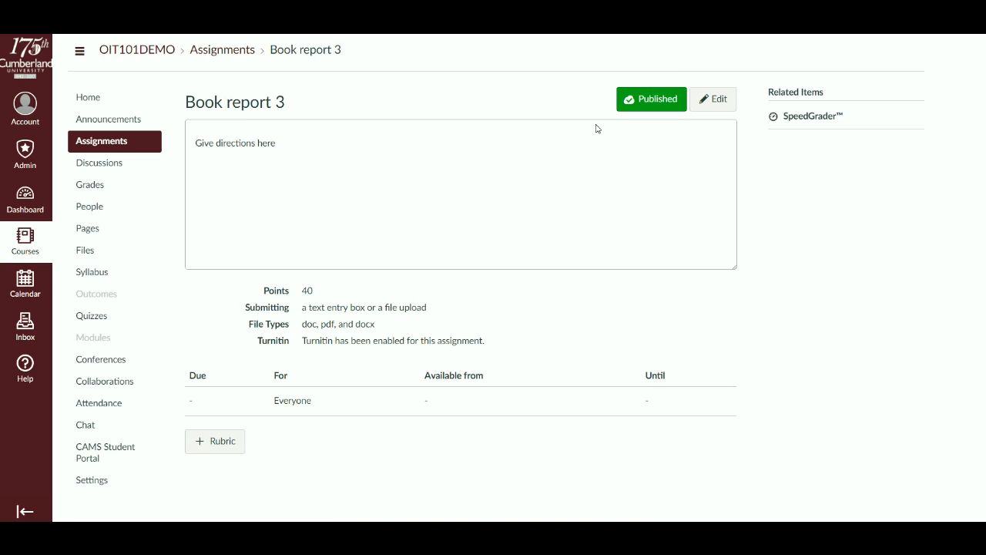
# - Unpublish Book report 3 and publish it again
pyautogui.click(643, 102)
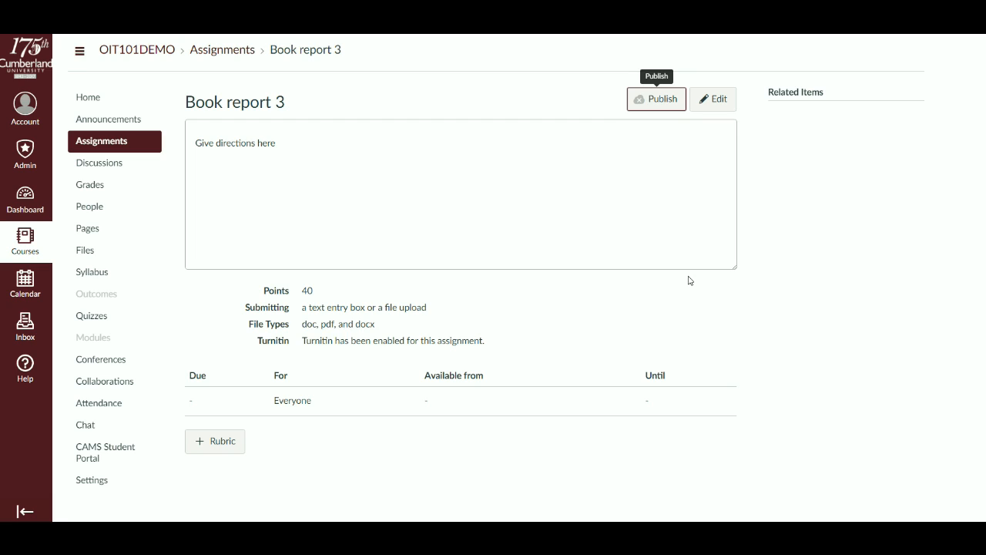
pyautogui.click(655, 101)
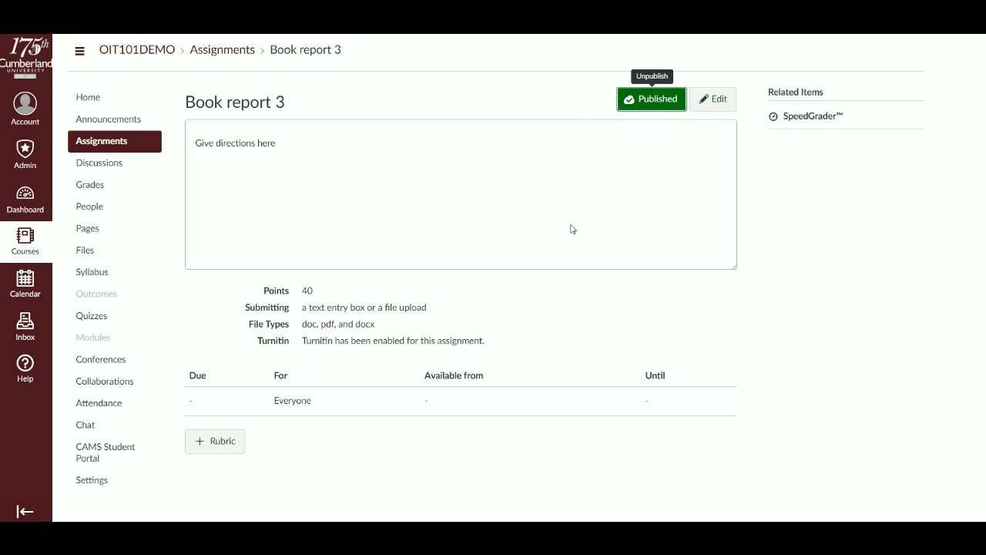
# - Return to the course's assignments list and check the Book Reports group for the new assignment
pyautogui.click(105, 151)
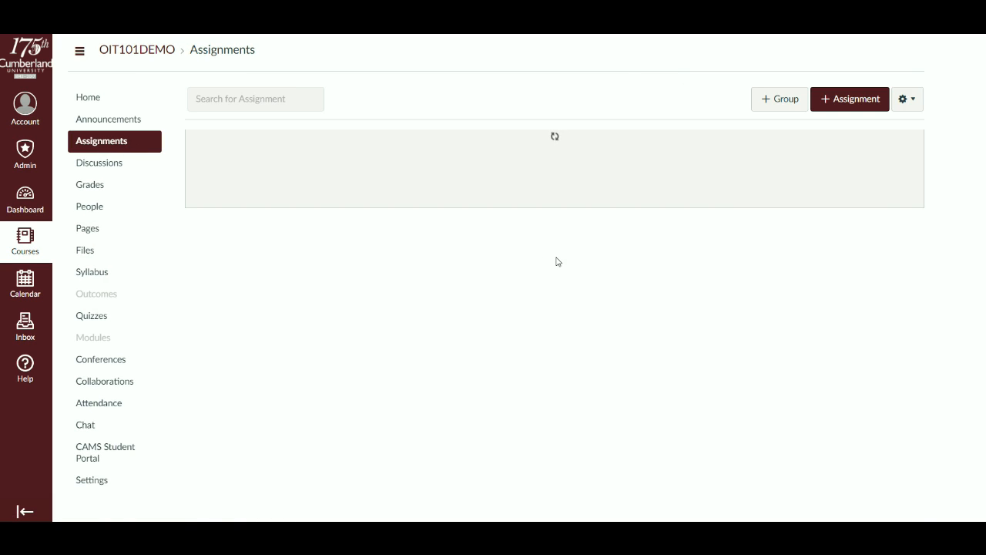
pyautogui.scroll(-3, 557, 262)
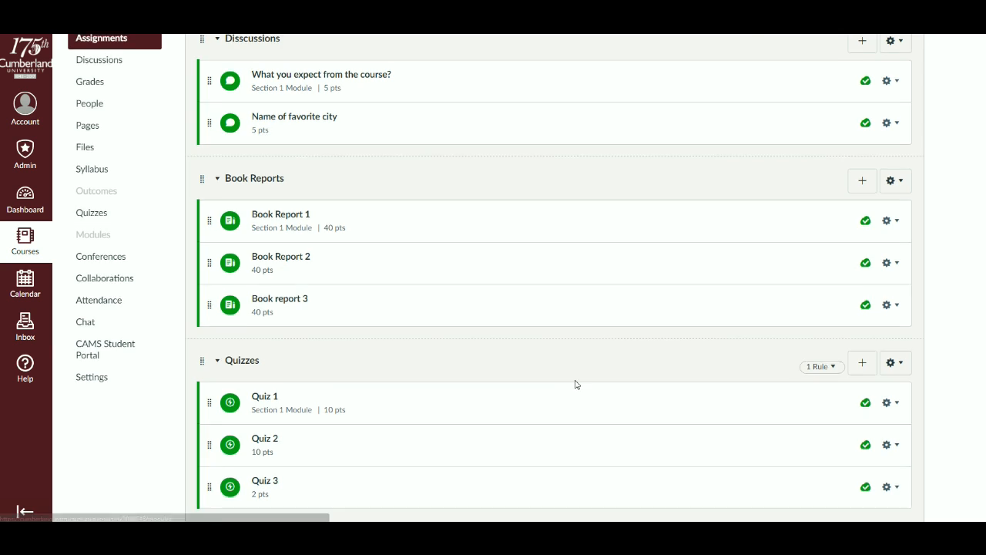
pyautogui.scroll(2, 577, 383)
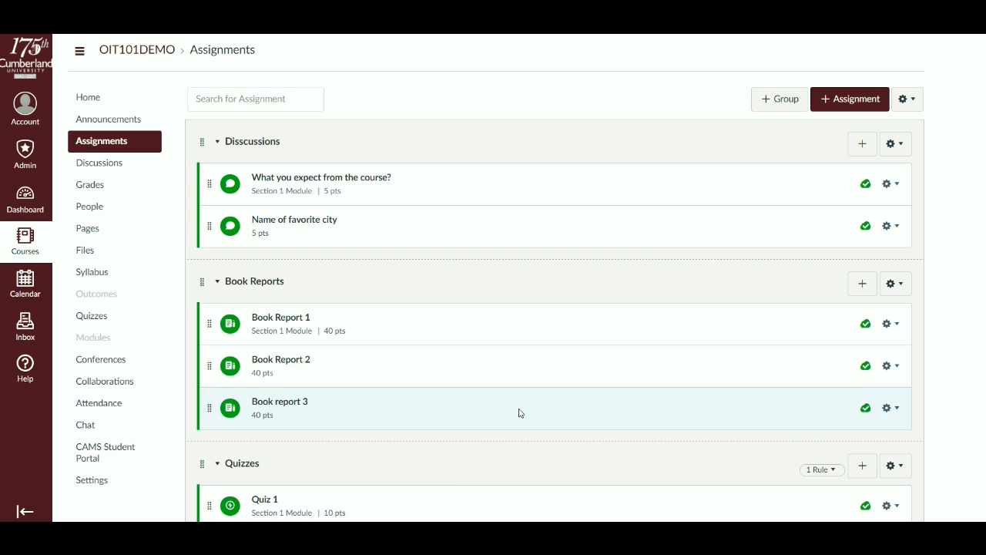
# - Review the settings offered in the full new-assignment form, and return to the course's assignments list without saving
pyautogui.click(857, 102)
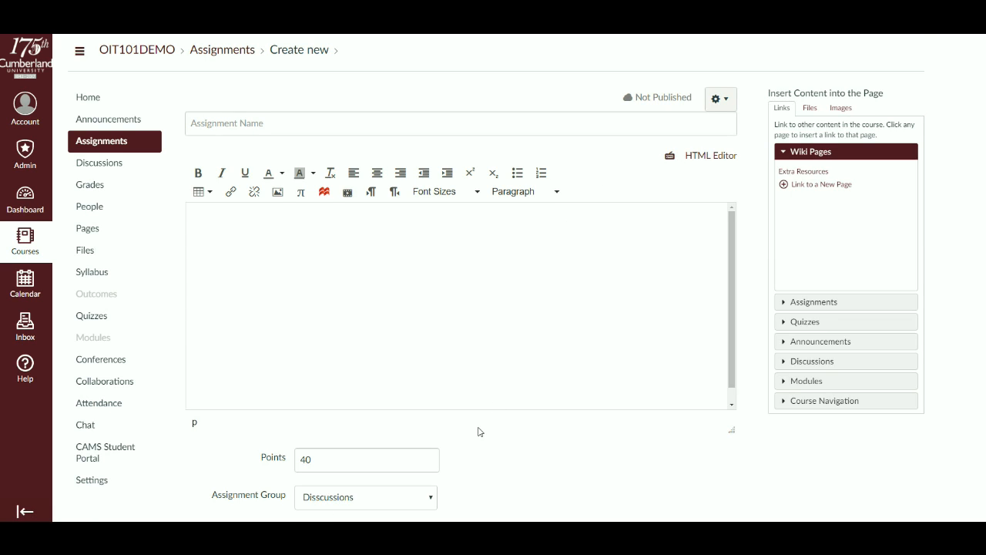
pyautogui.scroll(-2, 478, 432)
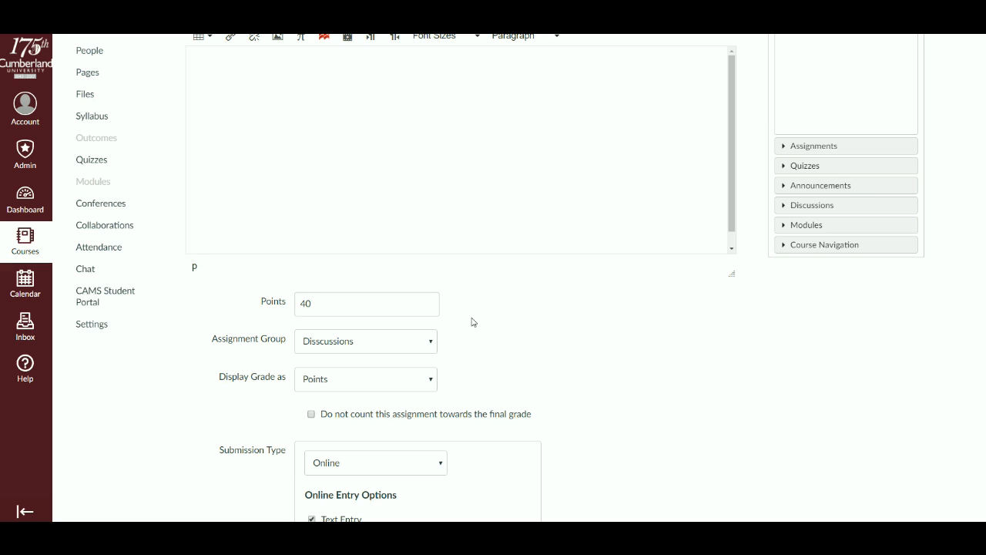
pyautogui.scroll(-1, 524, 389)
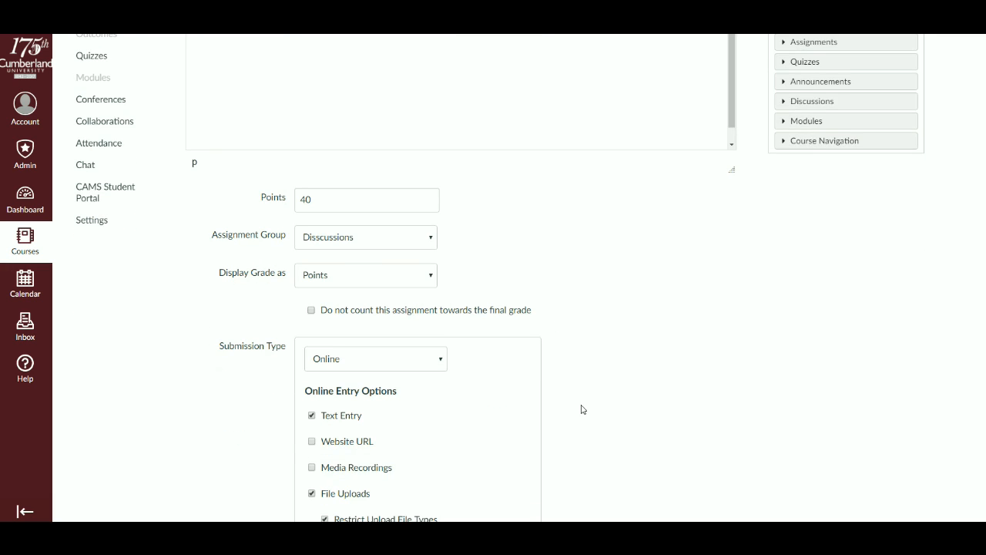
pyautogui.scroll(-5, 581, 409)
pyautogui.scroll(3, 582, 411)
pyautogui.scroll(5, 583, 413)
pyautogui.click(118, 152)
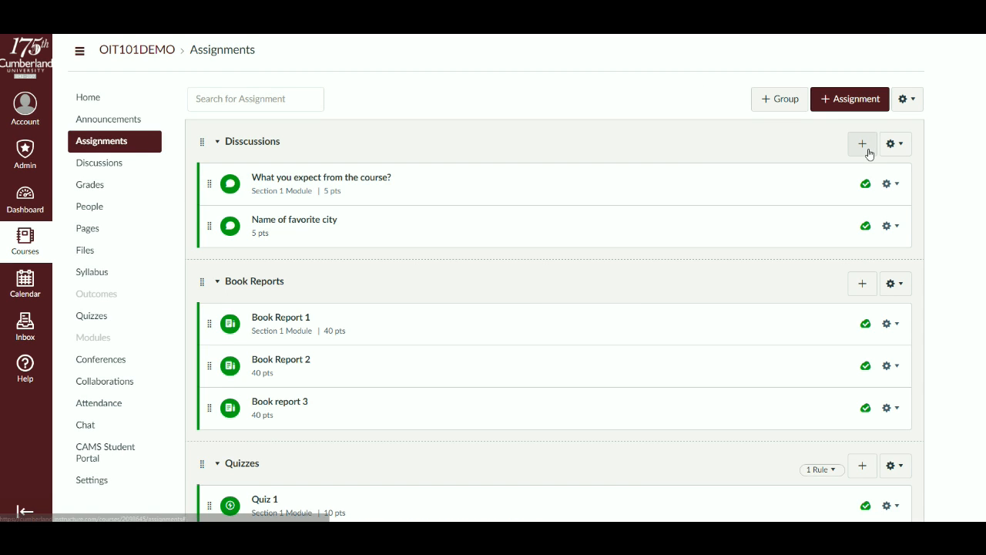
# - Start a 5-point discussion named "Favorite food" in the Disscussions group and open its full options
pyautogui.click(870, 152)
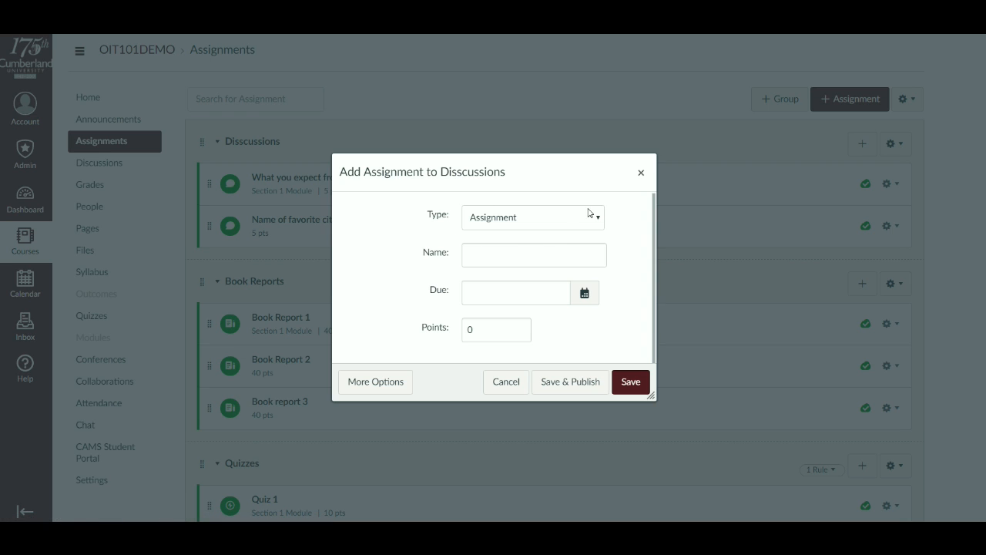
pyautogui.click(510, 211)
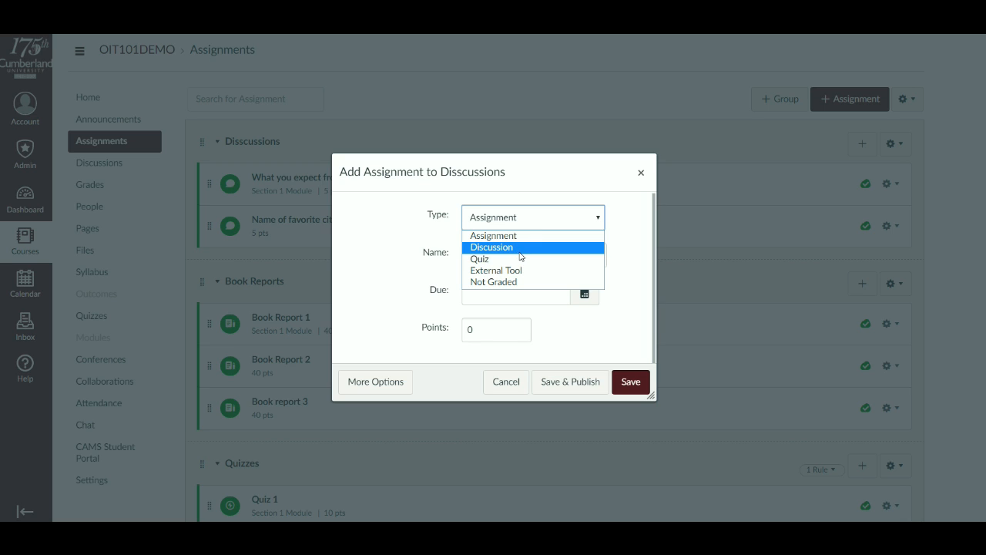
pyautogui.click(521, 248)
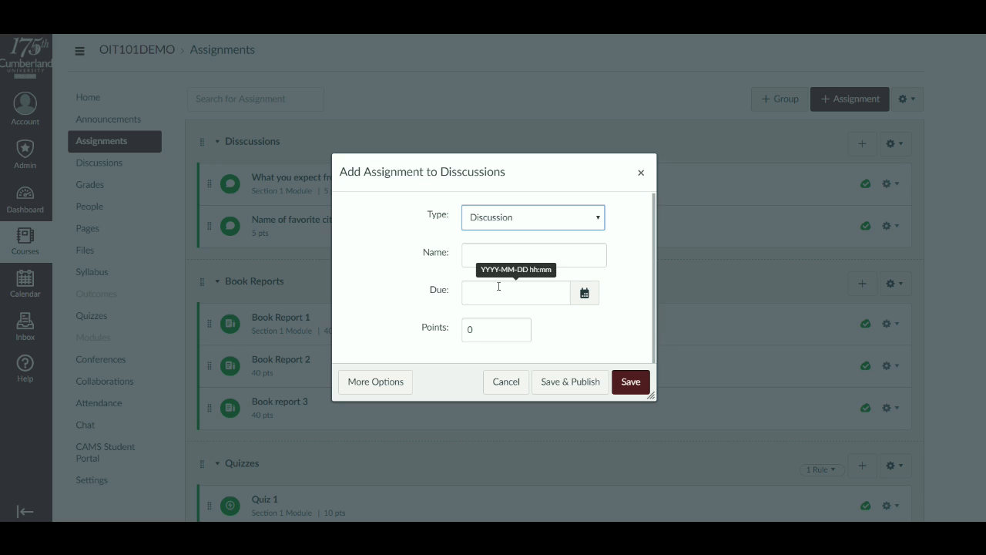
pyautogui.click(513, 253)
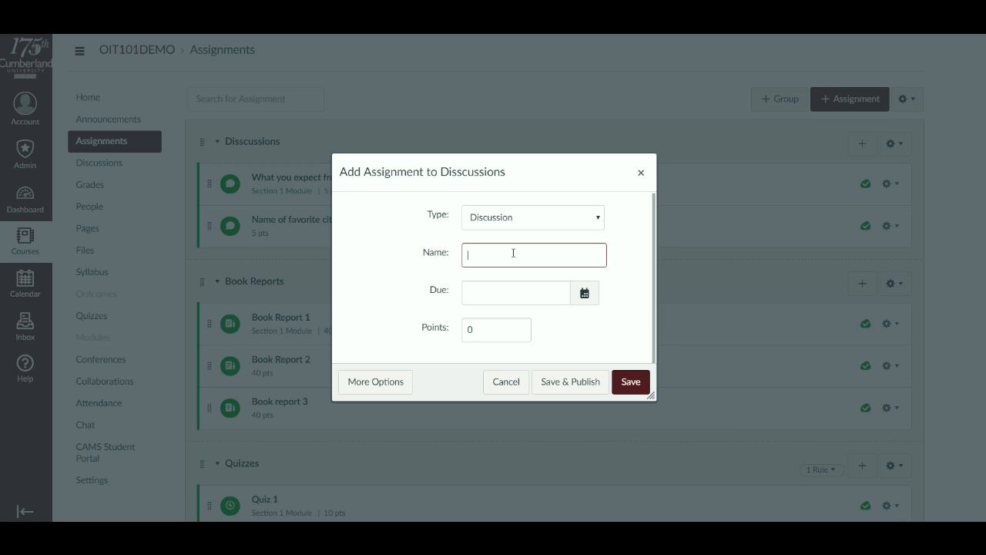
pyautogui.write('Favorite food')
pyautogui.click(492, 332)
pyautogui.press('BackSpace')
pyautogui.write('5')
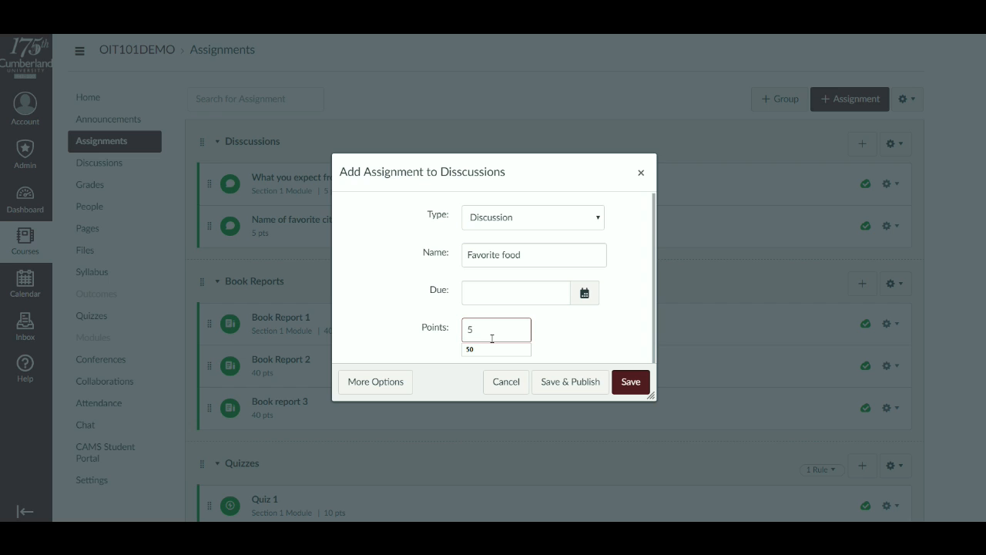
pyautogui.click(571, 324)
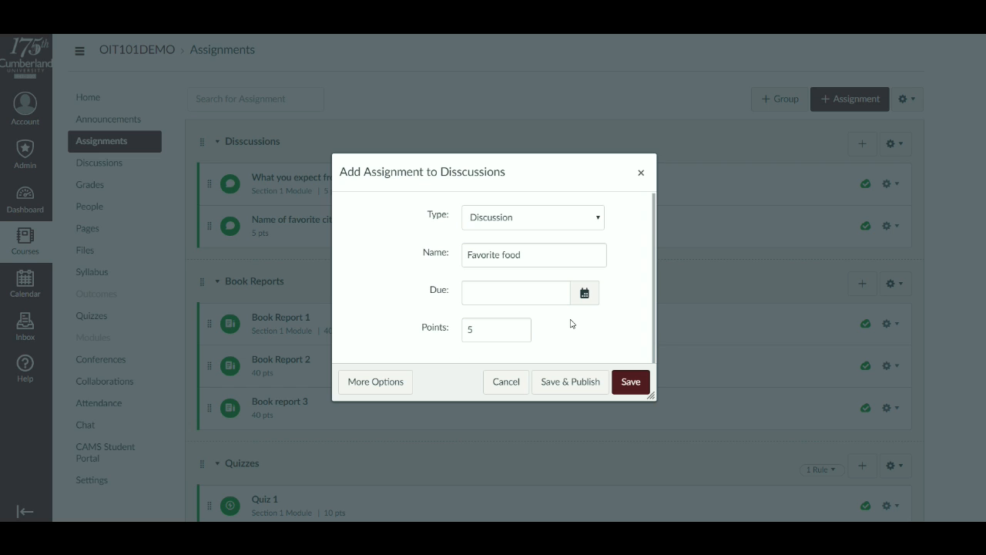
pyautogui.click(389, 389)
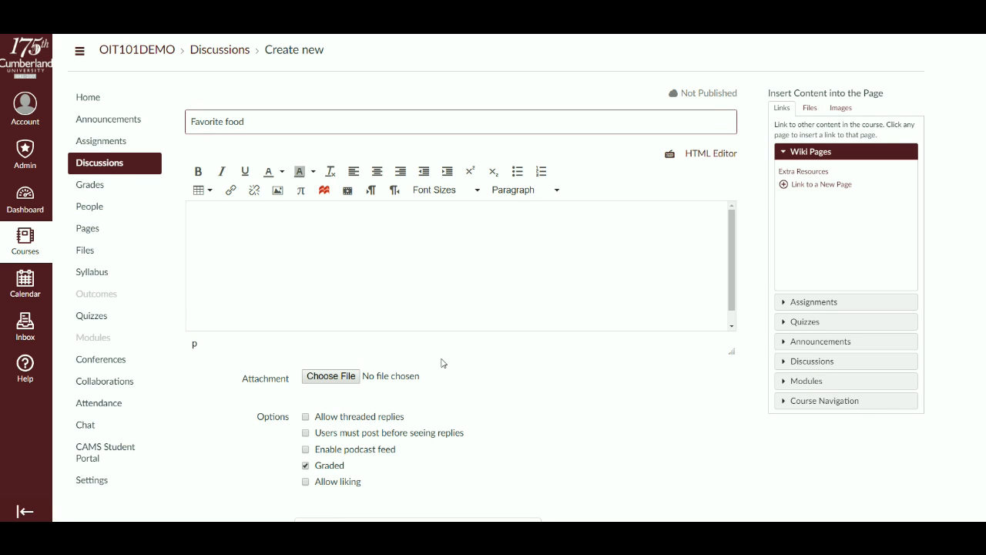
# - Enter "give directions" as the body text of the Favorite food discussion
pyautogui.click(354, 249)
pyautogui.write('Ive')
pyautogui.press('BackSpace')
pyautogui.press('BackSpace')
pyautogui.press('BackSpace')
pyautogui.write('gice')
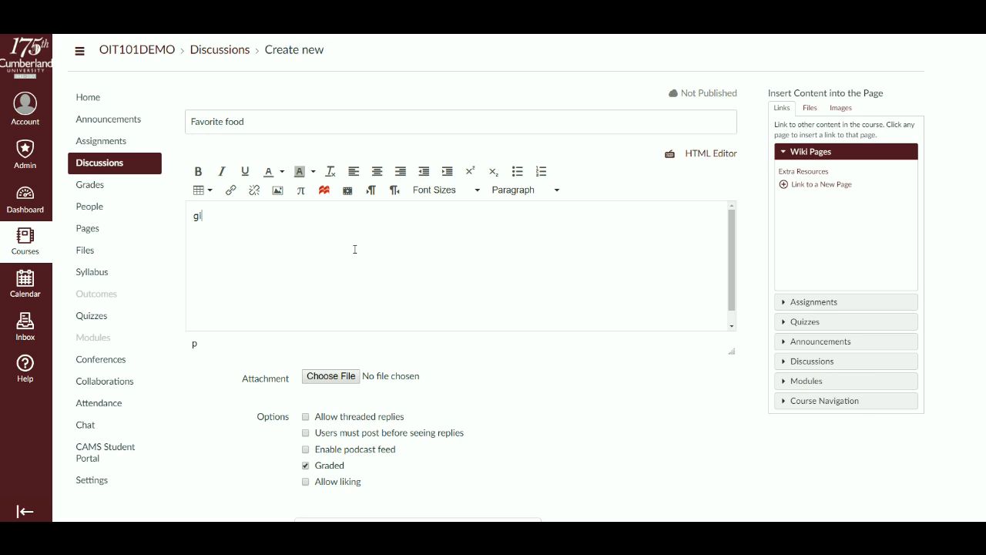
pyautogui.press('BackSpace')
pyautogui.press('BackSpace')
pyautogui.write('ve direction')
# - Attach the "How to back up data" PDF from the How to guides folder to the discussion
pyautogui.scroll(-3, 355, 249)
pyautogui.click(338, 330)
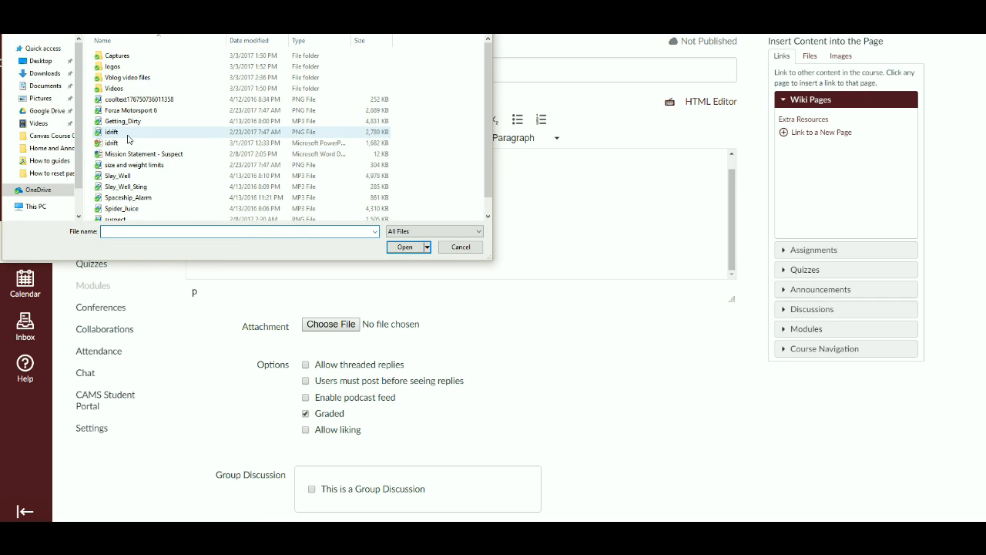
pyautogui.click(44, 160)
pyautogui.click(163, 157)
pyautogui.click(405, 247)
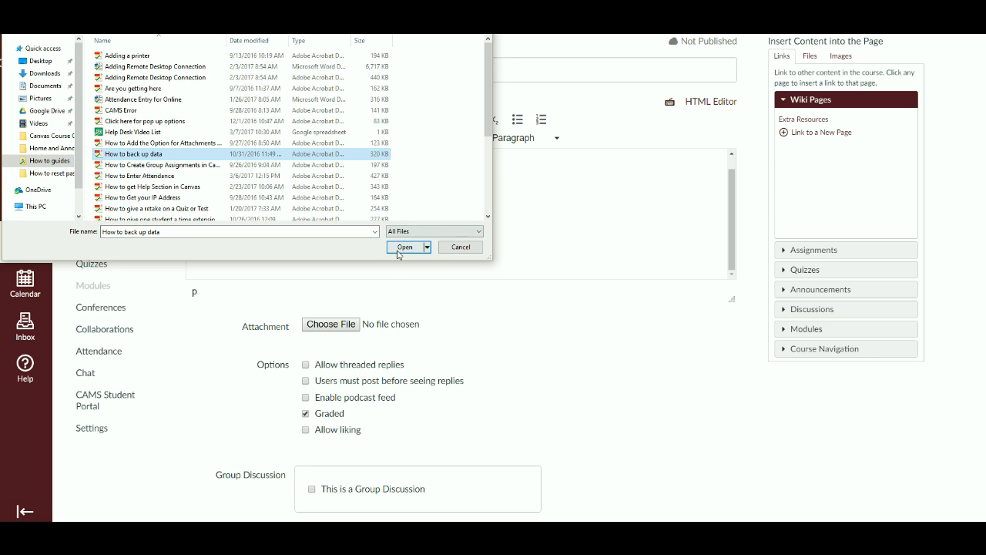
# - Mark the discussion as a group discussion and cancel the creation of a new group set
pyautogui.scroll(-3, 349, 337)
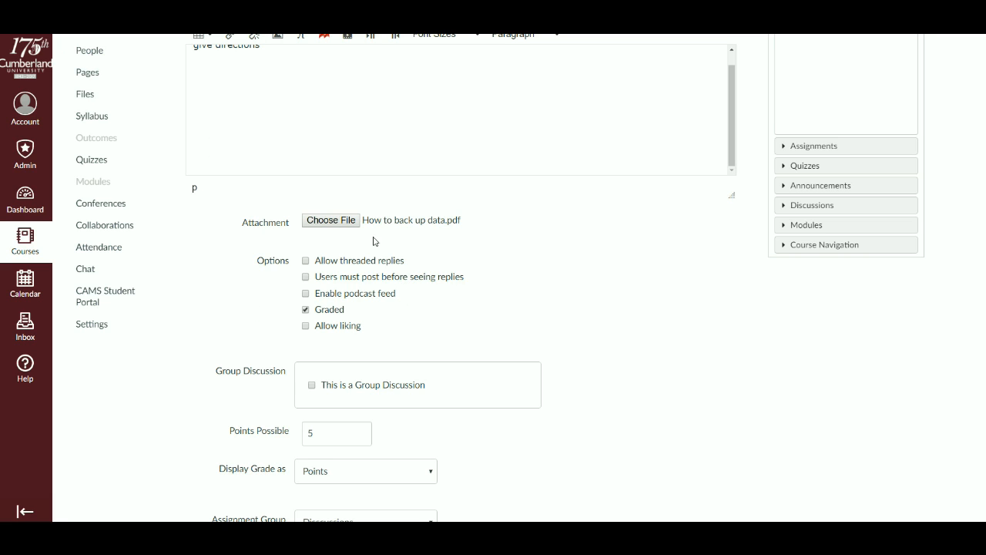
pyautogui.scroll(-2, 271, 350)
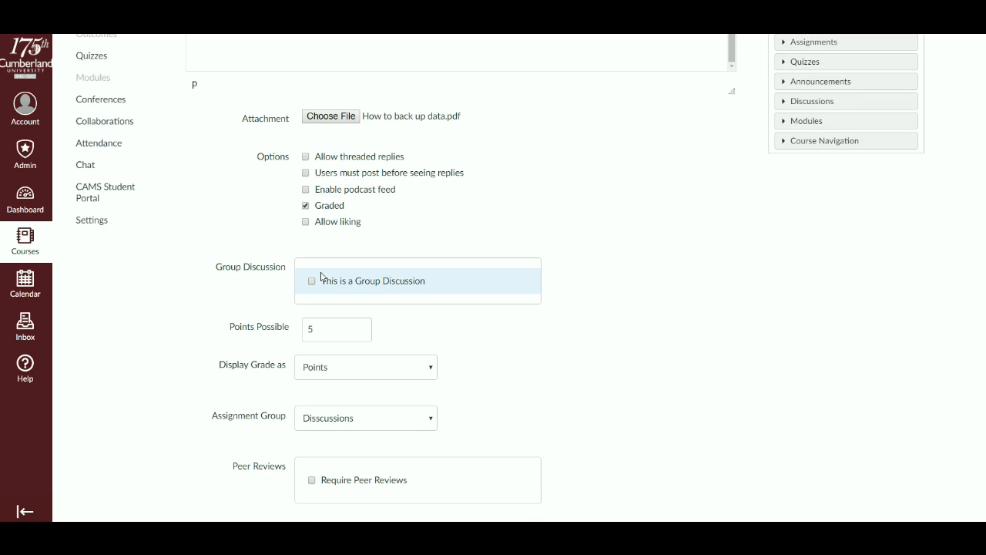
pyautogui.click(318, 279)
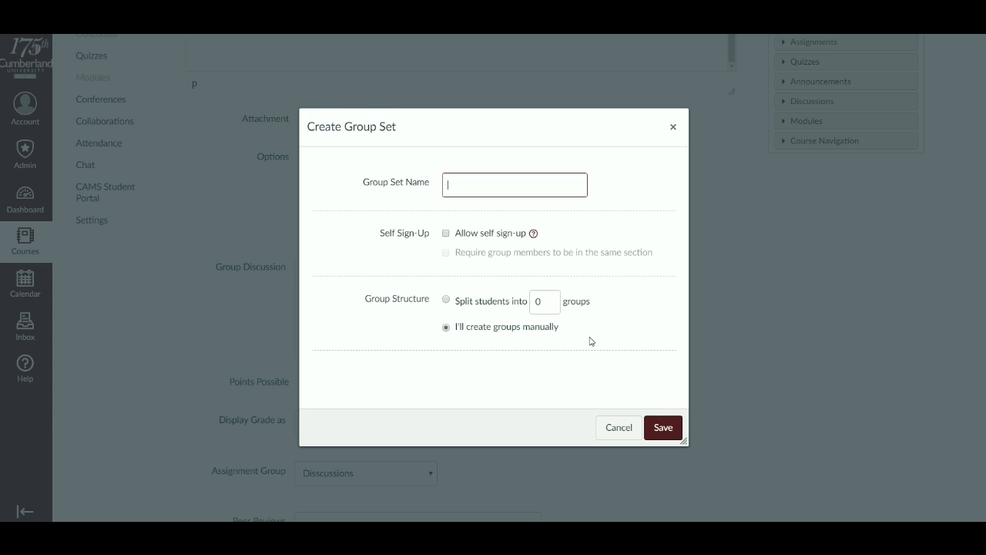
pyautogui.click(614, 428)
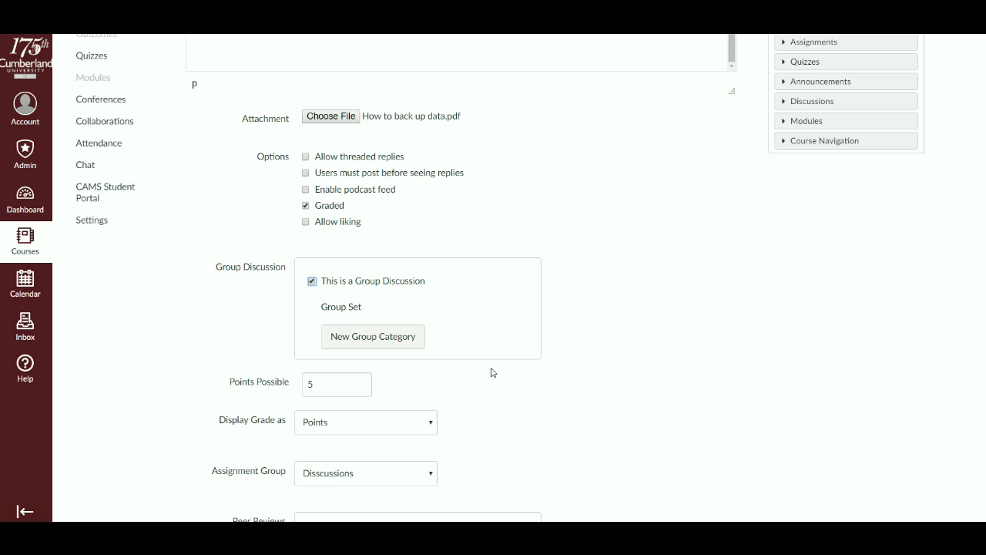
# - Keep the discussion in the Disscussions assignment group, assigned to Everyone without peer reviews, and save and publish it
pyautogui.scroll(-2, 495, 370)
pyautogui.scroll(-1, 578, 348)
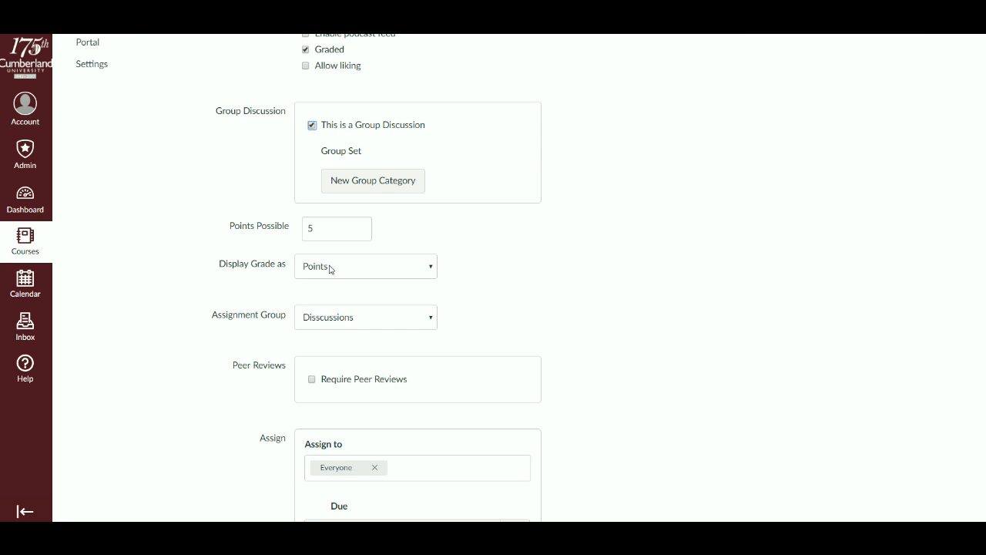
pyautogui.click(321, 323)
pyautogui.press('Up')
pyautogui.press('Up')
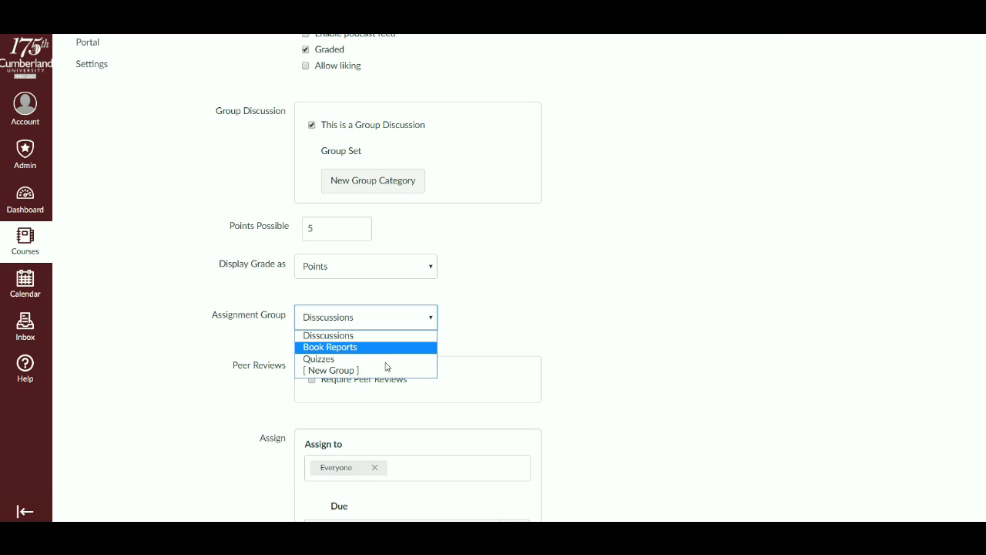
pyautogui.press('Return')
pyautogui.scroll(-1, 511, 306)
pyautogui.scroll(-3, 508, 304)
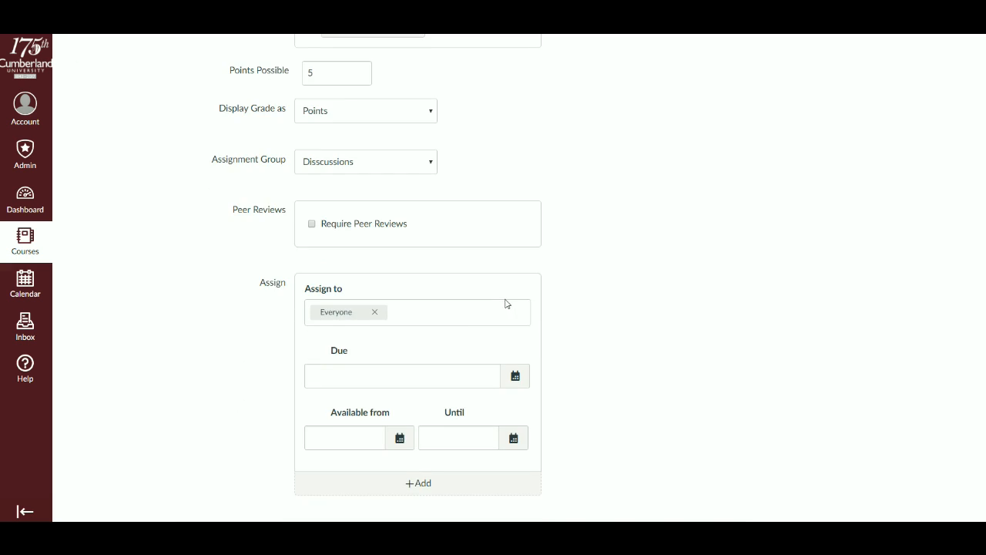
pyautogui.click(328, 317)
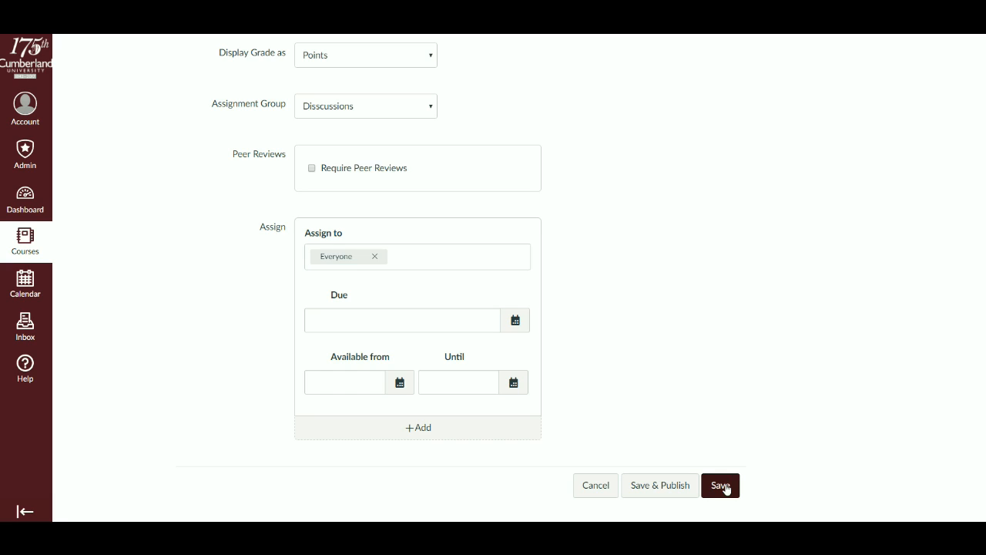
pyautogui.click(682, 487)
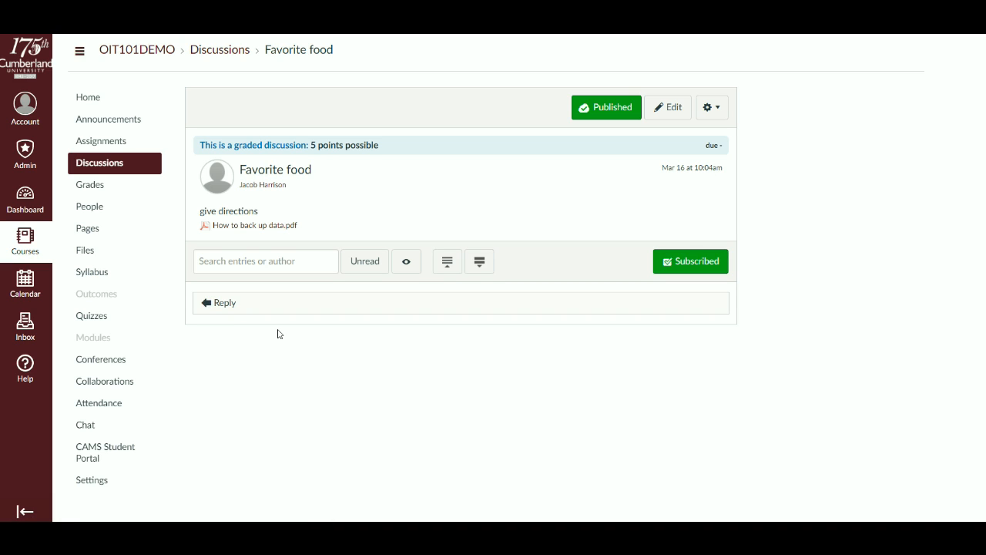
# - Pin the "Name of favorite city" discussion in the course's discussions list
pyautogui.click(127, 164)
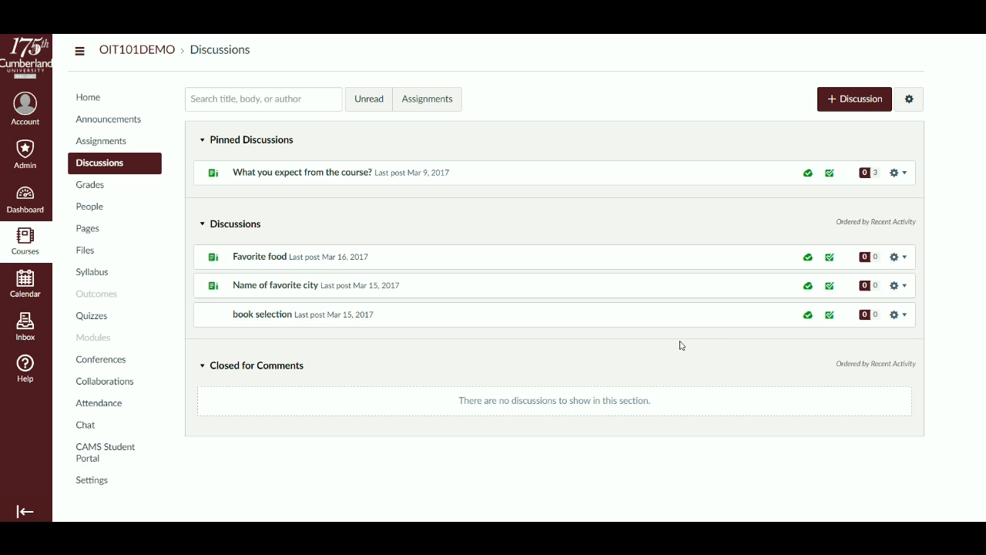
pyautogui.click(903, 288)
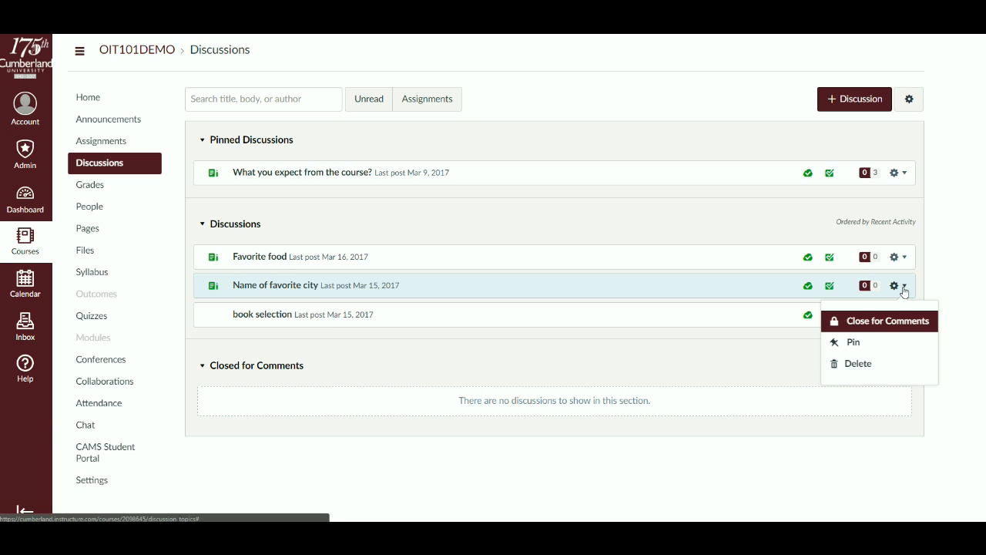
pyautogui.click(851, 343)
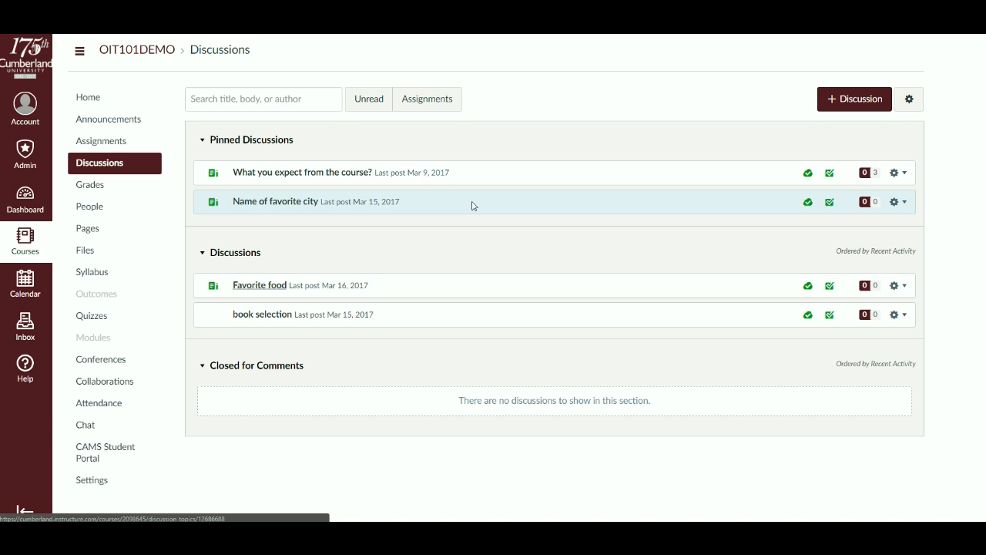
# - Add a quiz named "Quiz 3" worth 10 points to the Quizzes assignment group and open its full options
pyautogui.click(132, 144)
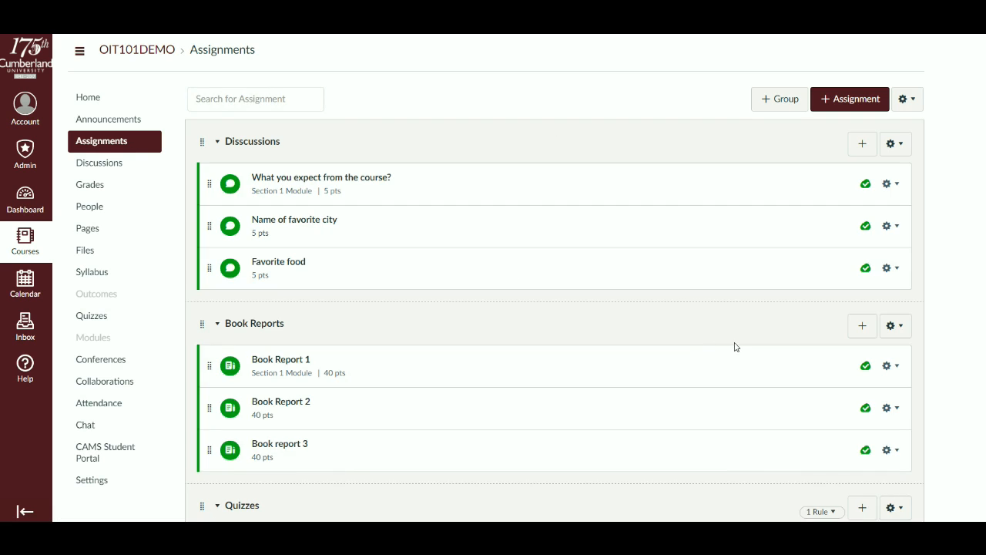
pyautogui.scroll(-2, 824, 371)
pyautogui.scroll(-1, 809, 371)
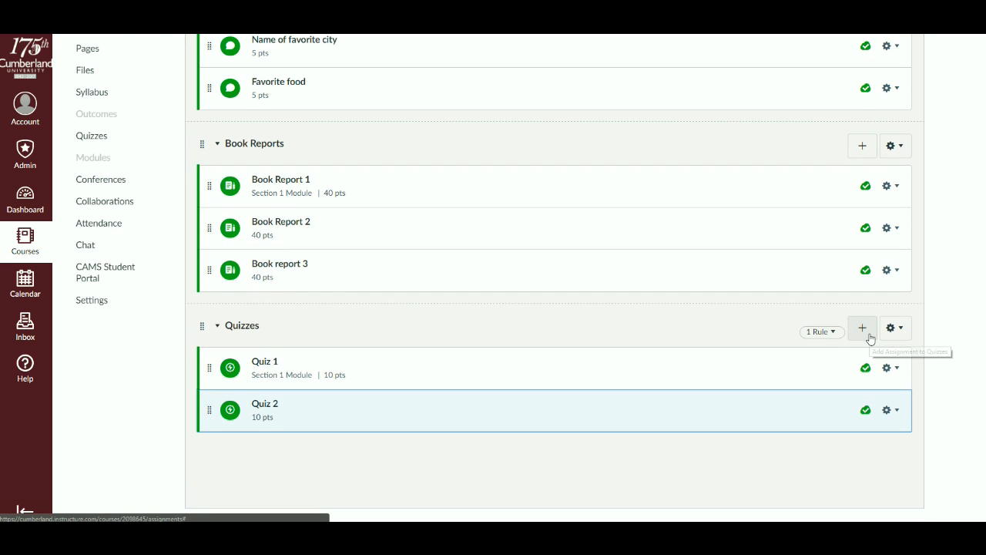
pyautogui.click(868, 336)
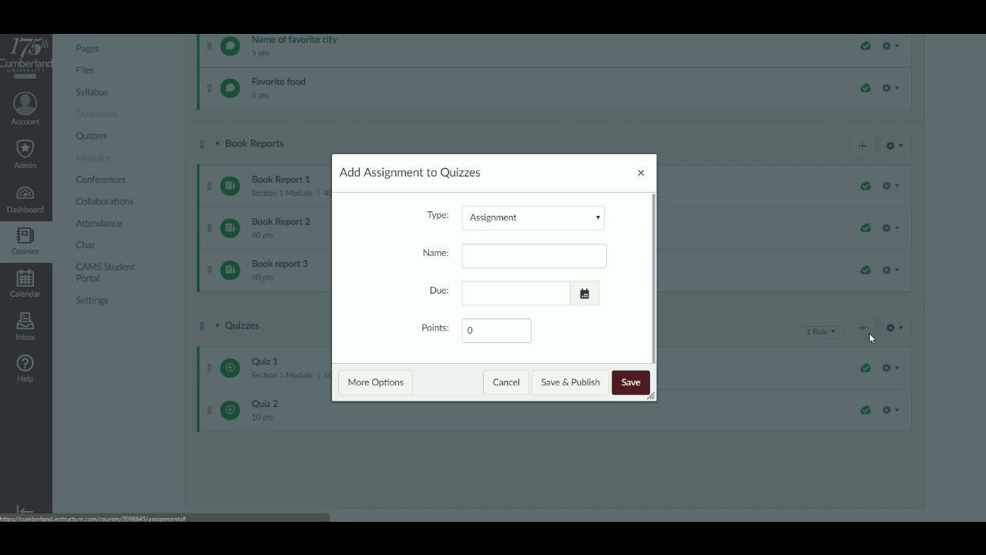
pyautogui.click(525, 218)
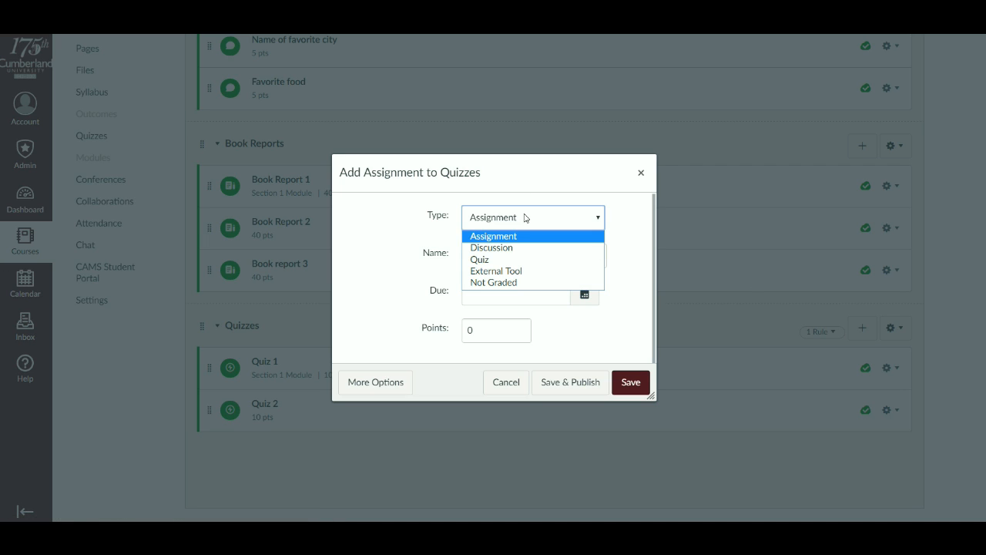
pyautogui.click(518, 262)
pyautogui.click(507, 256)
pyautogui.write('Quiz 3')
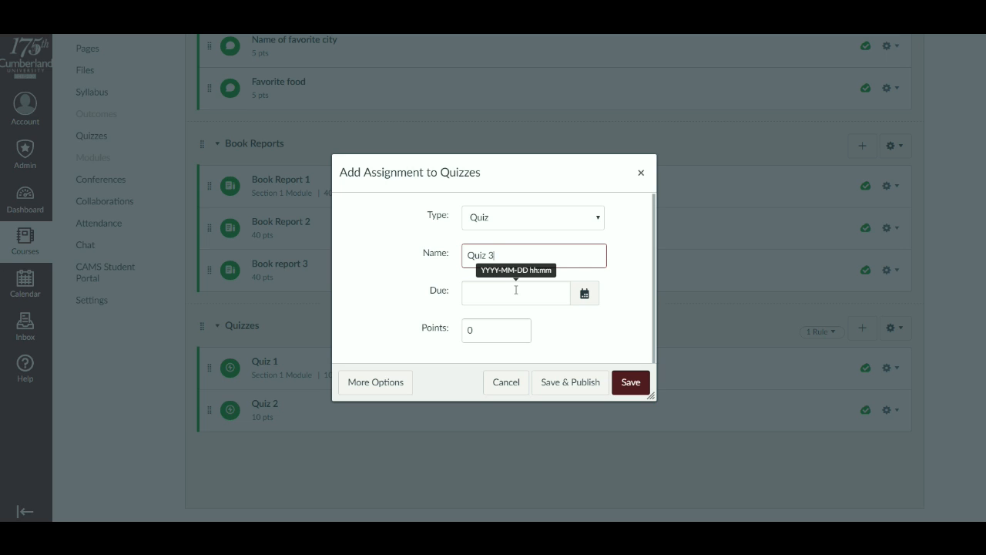
pyautogui.click(484, 334)
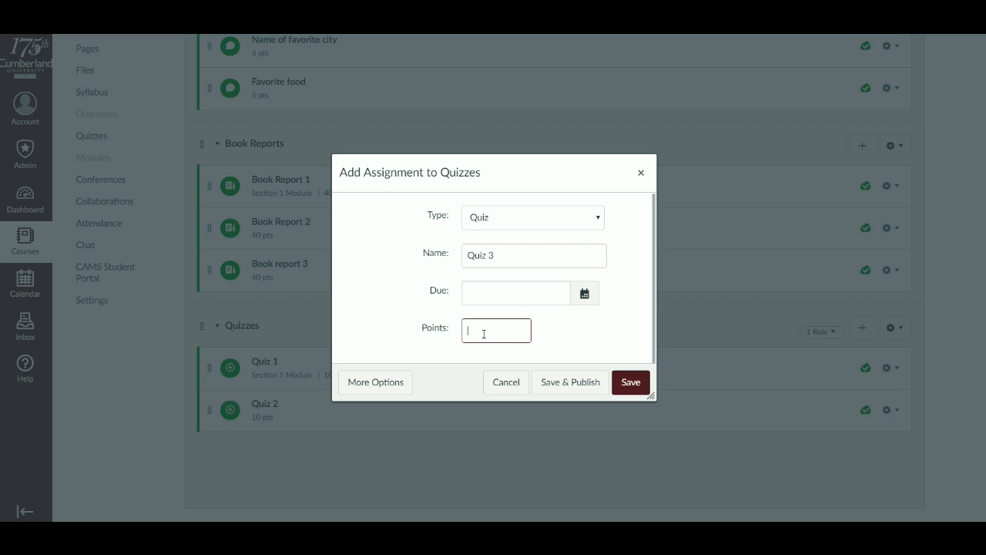
pyautogui.scroll(1, 496, 334)
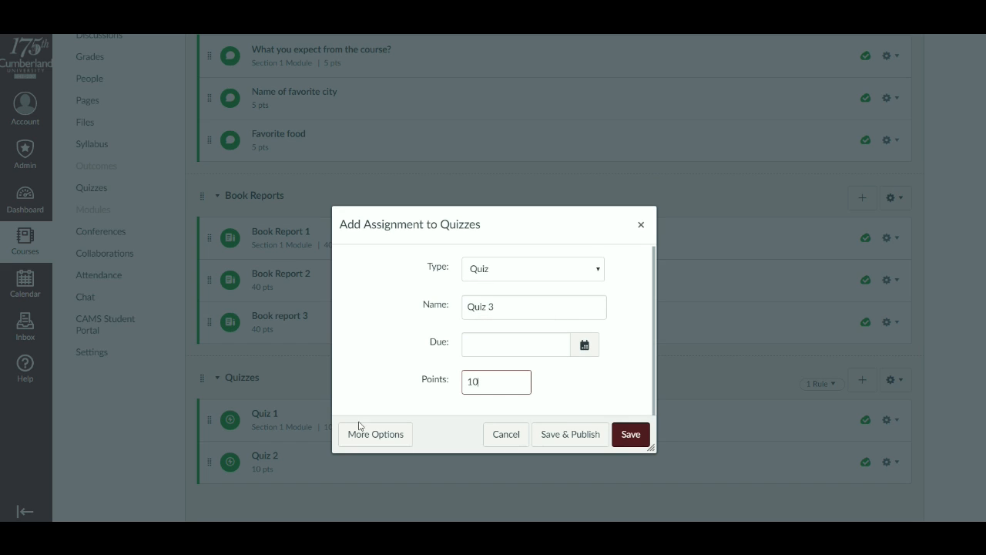
pyautogui.click(376, 435)
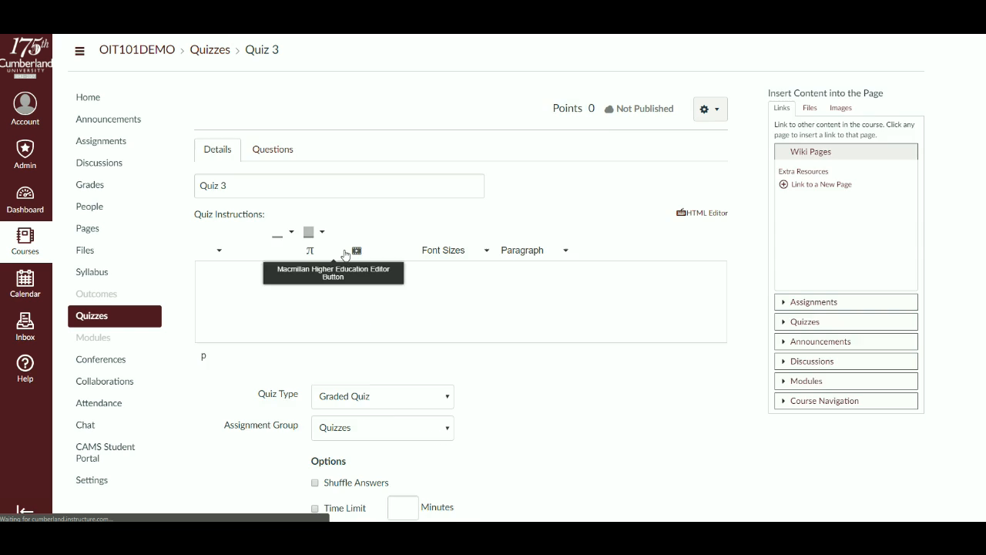
pyautogui.click(345, 252)
pyautogui.click(867, 84)
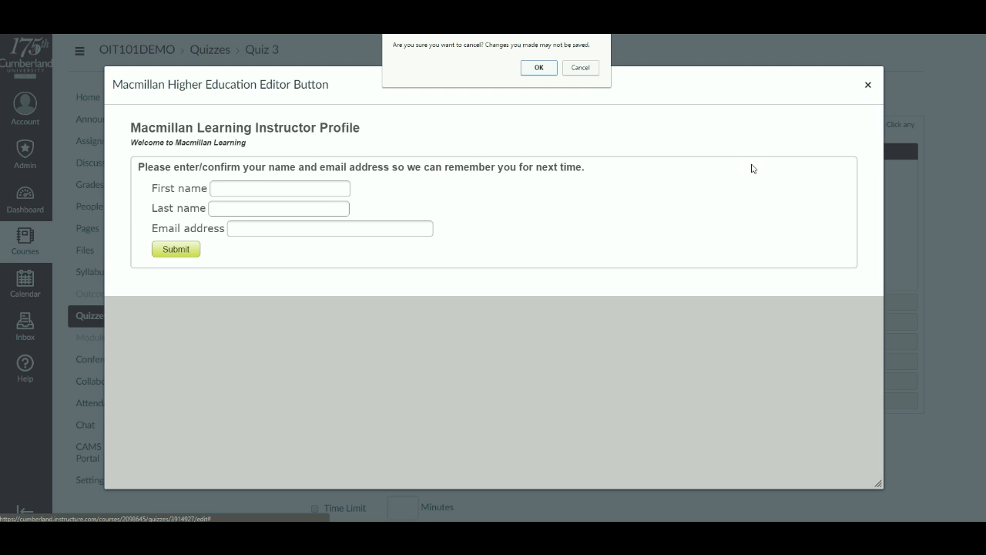
pyautogui.click(539, 68)
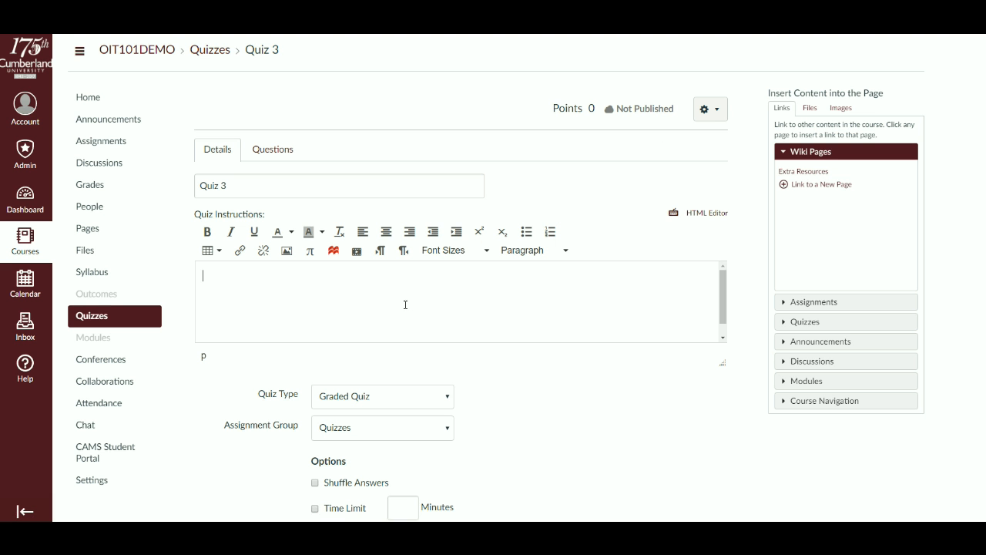
# - Enter "Give directions" as the quiz instructions and keep the quiz type as Graded Quiz
pyautogui.write('Give directions')
pyautogui.scroll(-1, 406, 305)
pyautogui.scroll(-2, 568, 396)
pyautogui.click(399, 295)
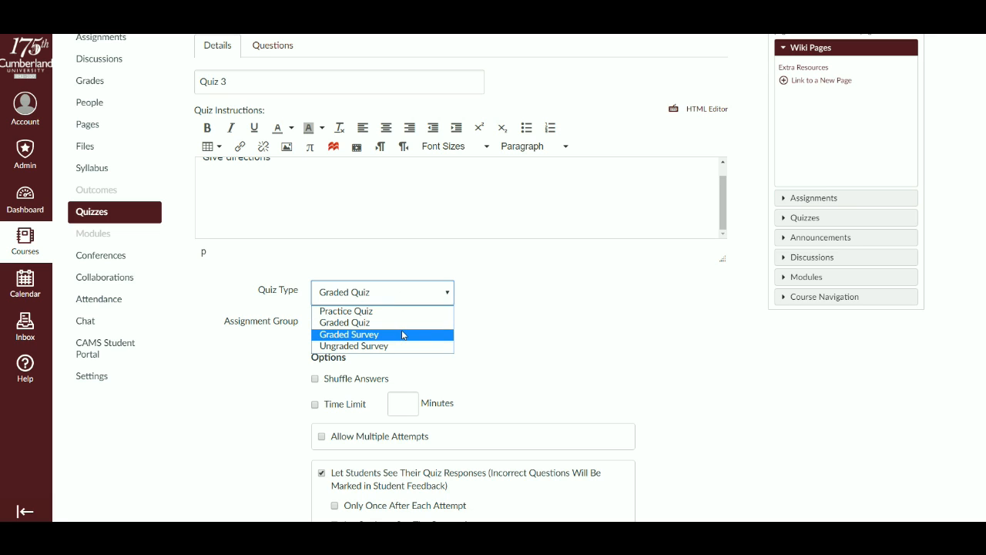
pyautogui.click(591, 337)
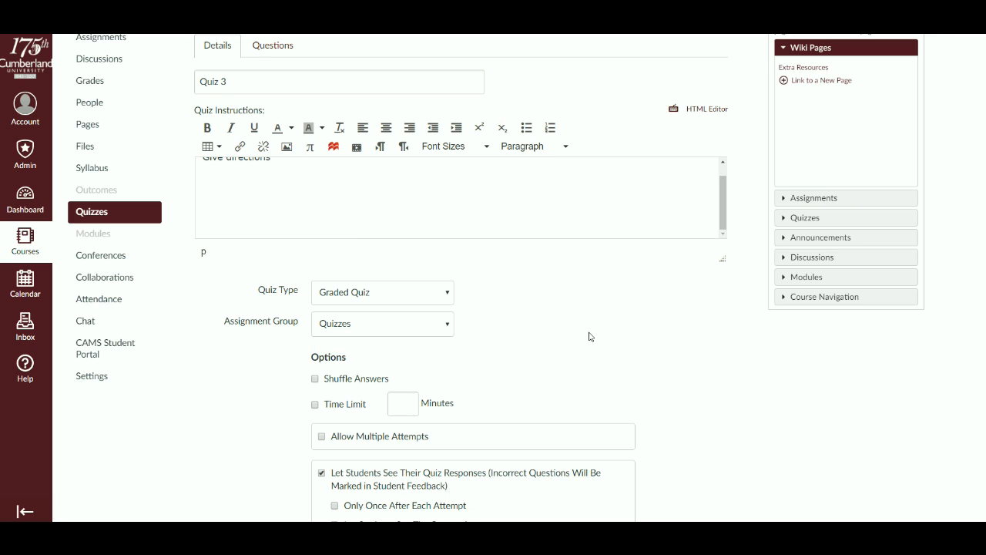
# - Shuffle the quiz answers and set a time limit of 10 minutes
pyautogui.scroll(-1, 578, 332)
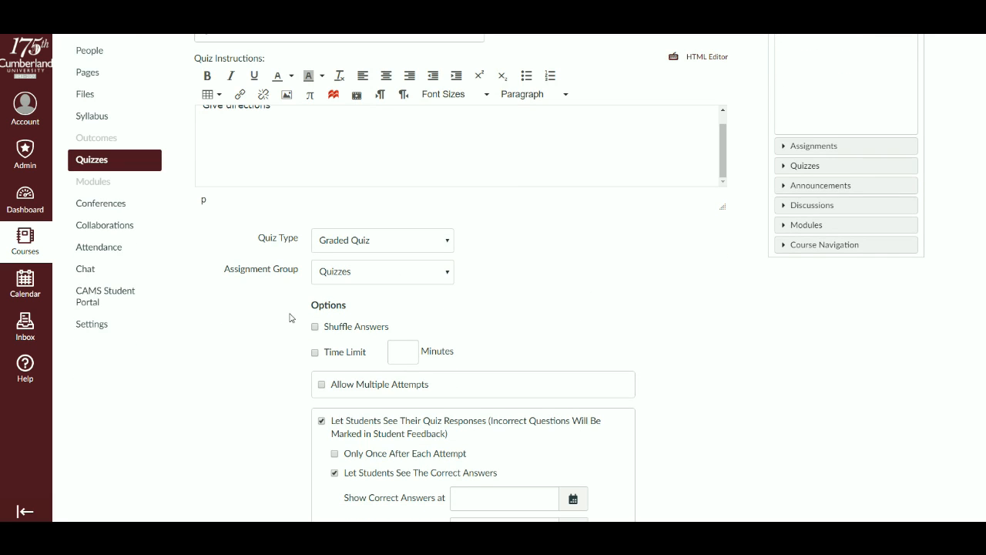
pyautogui.click(315, 352)
pyautogui.click(403, 357)
pyautogui.click(489, 320)
pyautogui.scroll(-1, 490, 320)
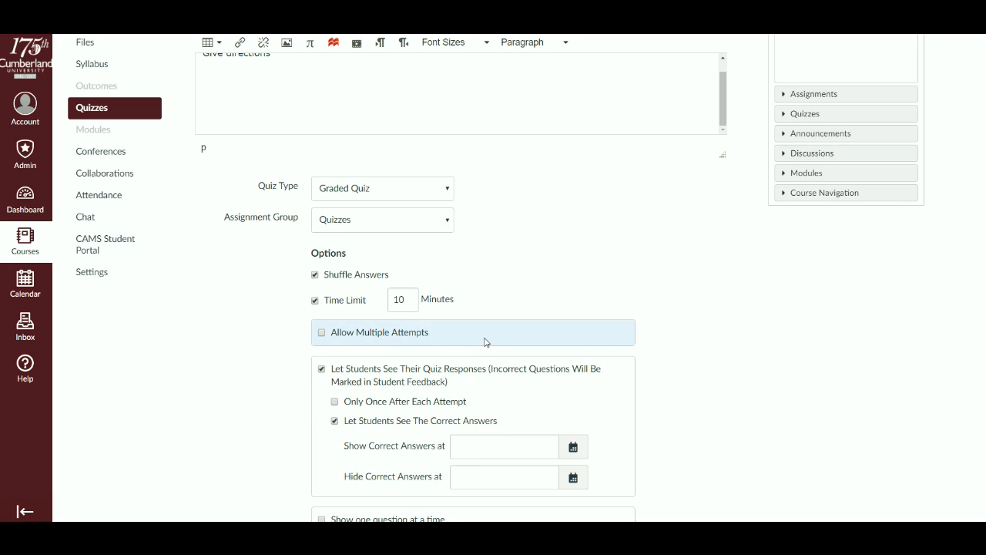
# - Allow multiple attempts on the quiz, keeping the highest score, with allowed attempts set to 1
pyautogui.click(323, 333)
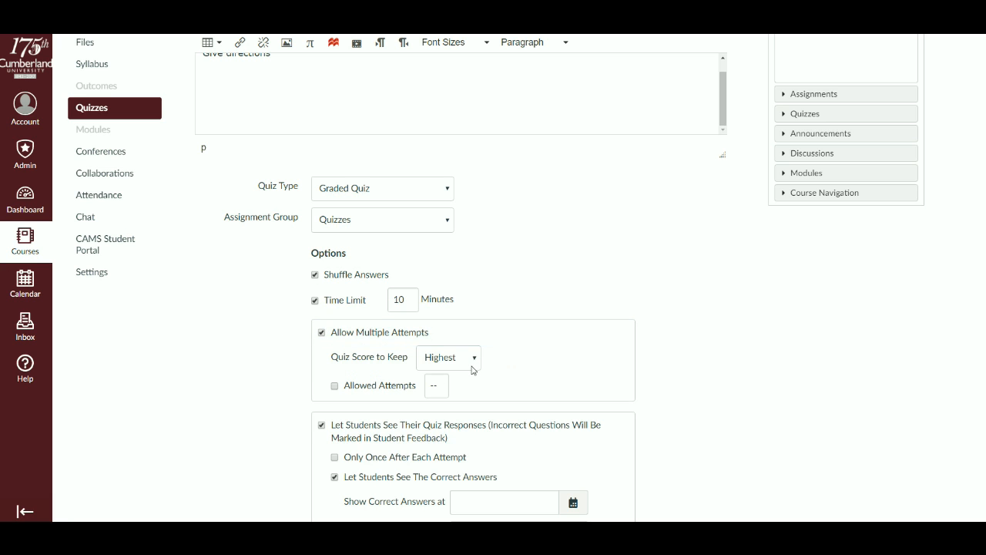
pyautogui.click(344, 386)
pyautogui.click(430, 385)
pyautogui.click(699, 370)
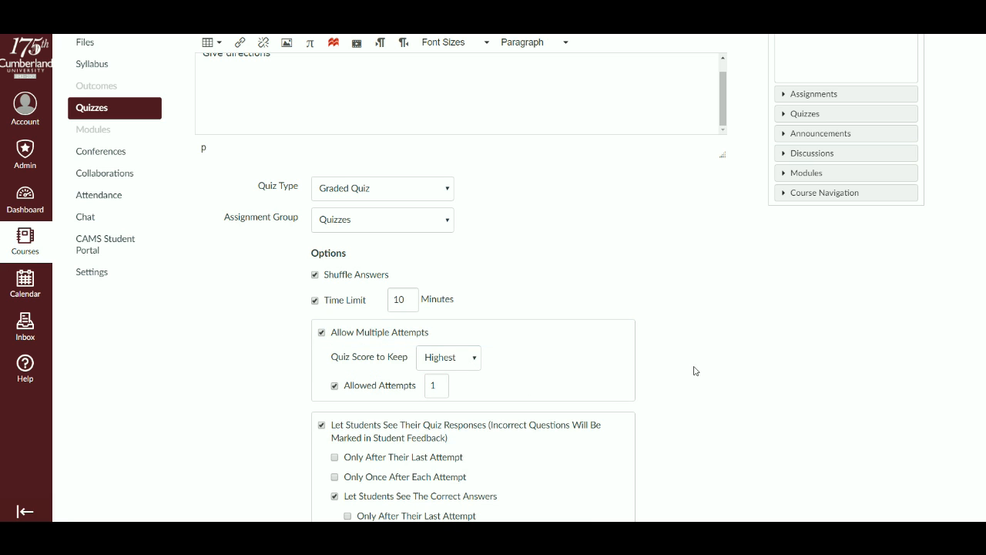
# - Review the quiz's student response, correct answer, restriction and assignment date settings
pyautogui.scroll(-2, 690, 370)
pyautogui.scroll(2, 689, 369)
pyautogui.scroll(3, 670, 369)
pyautogui.scroll(-5, 648, 366)
pyautogui.scroll(-1, 681, 371)
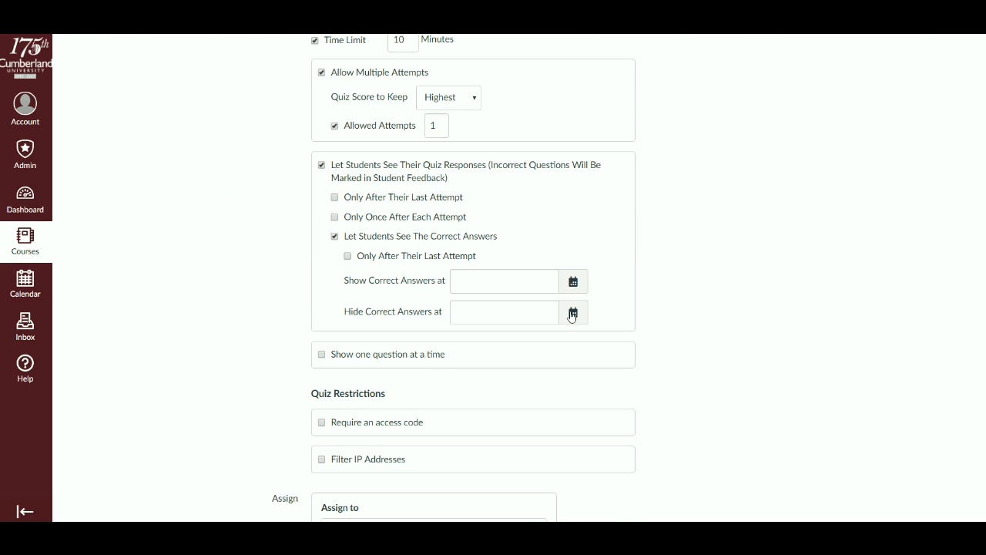
pyautogui.scroll(-2, 286, 310)
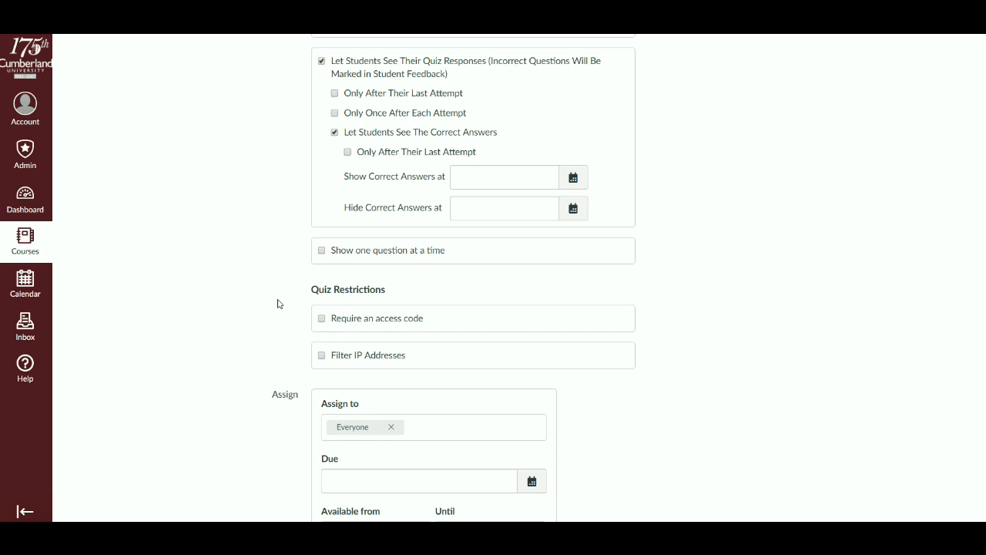
pyautogui.scroll(-3, 275, 306)
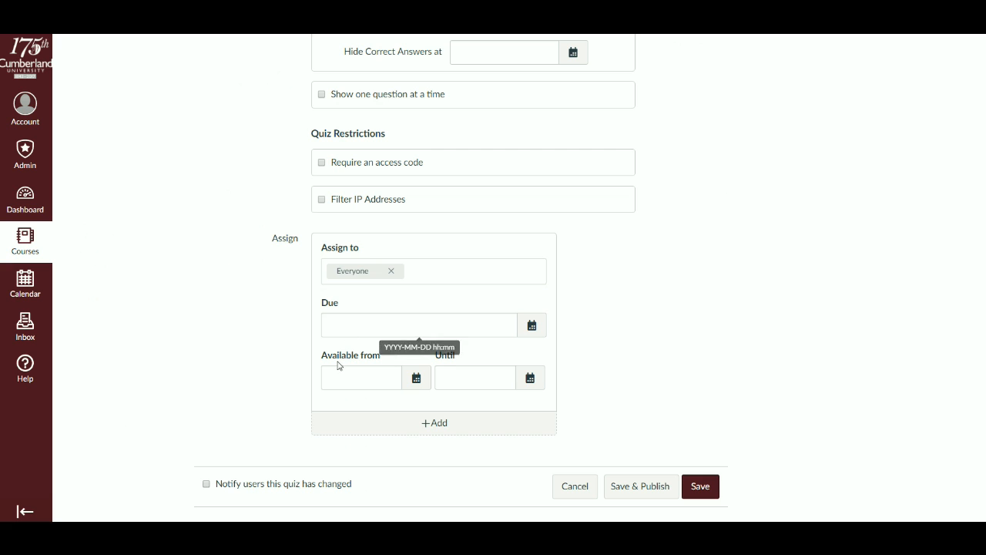
# - Try requiring an access code for the quiz, entering a trial access code and removing the requirement again
pyautogui.scroll(3, 300, 382)
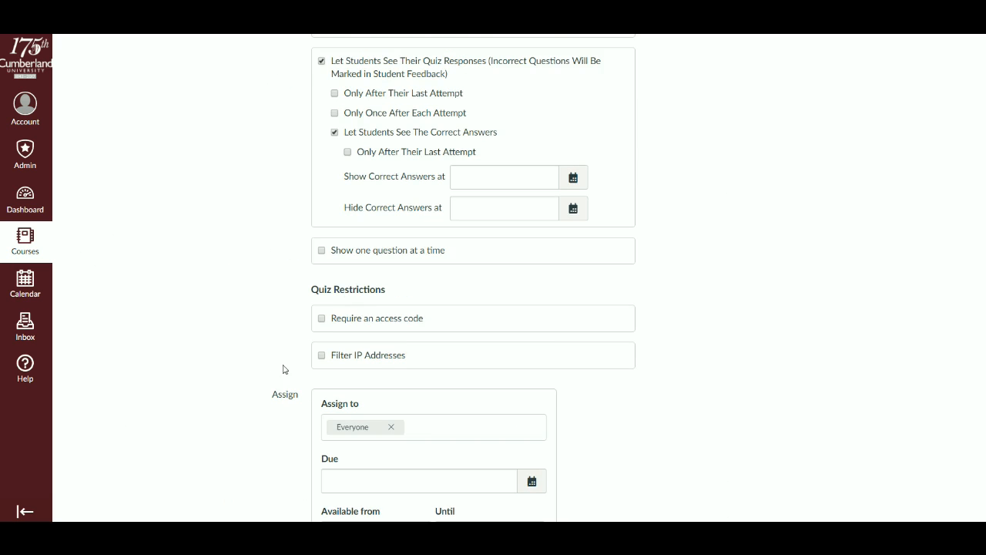
pyautogui.click(322, 321)
pyautogui.click(426, 345)
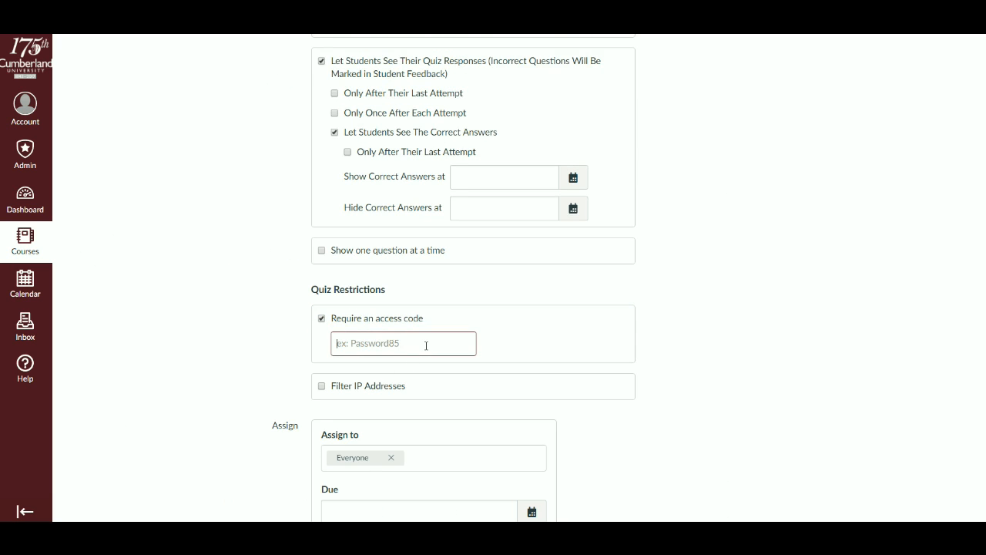
pyautogui.write('cod')
pyautogui.press('BackSpace')
pyautogui.press('BackSpace')
pyautogui.press('BackSpace')
pyautogui.click(322, 319)
# - Create a new question in the quiz and name it "Question 1"
pyautogui.scroll(5, 288, 322)
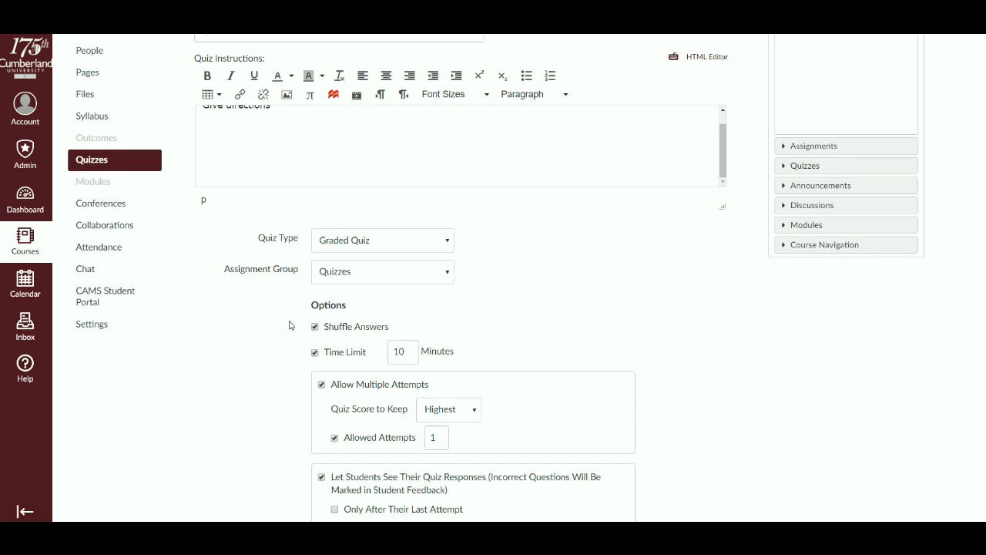
pyautogui.scroll(-3, 276, 339)
pyautogui.scroll(-5, 269, 343)
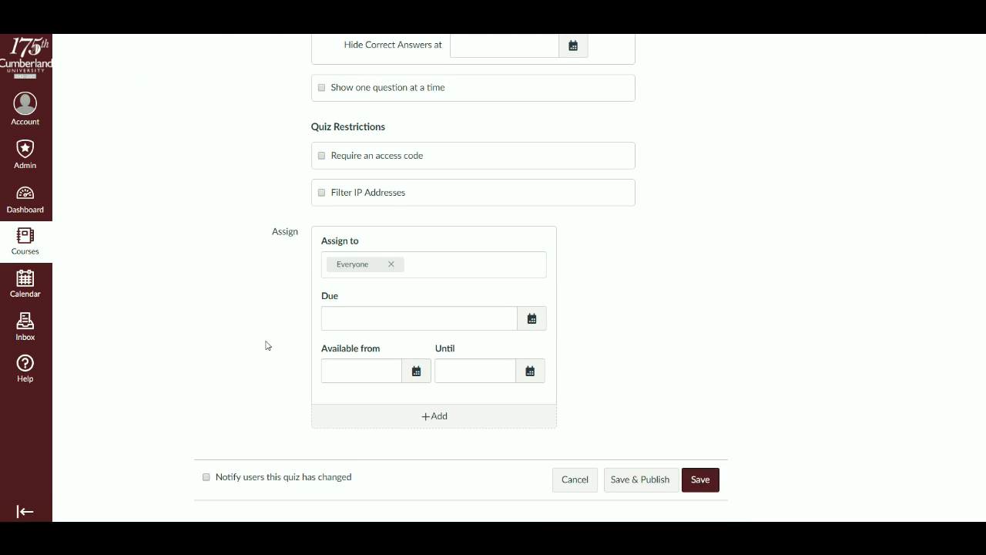
pyautogui.scroll(2, 267, 345)
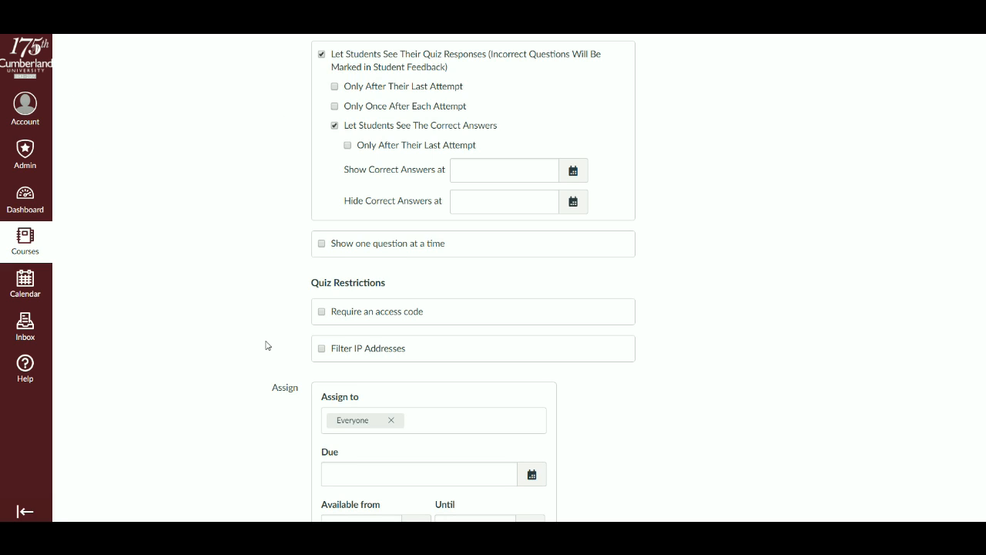
pyautogui.scroll(10, 267, 345)
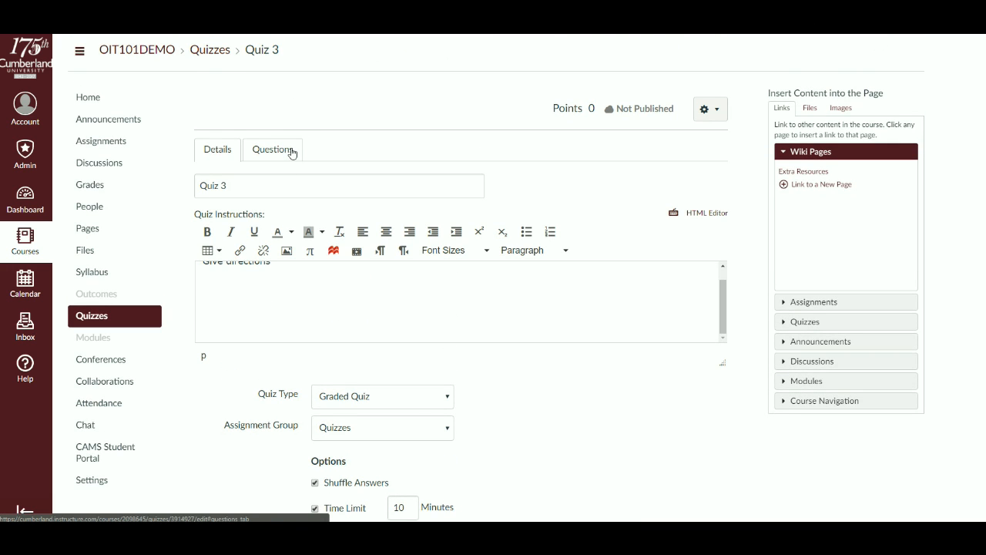
pyautogui.click(292, 151)
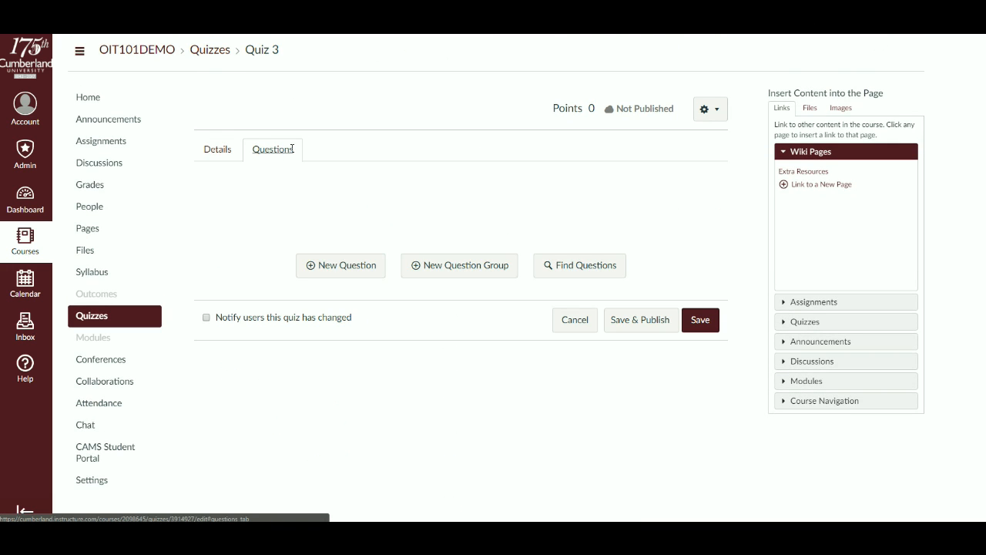
pyautogui.click(341, 267)
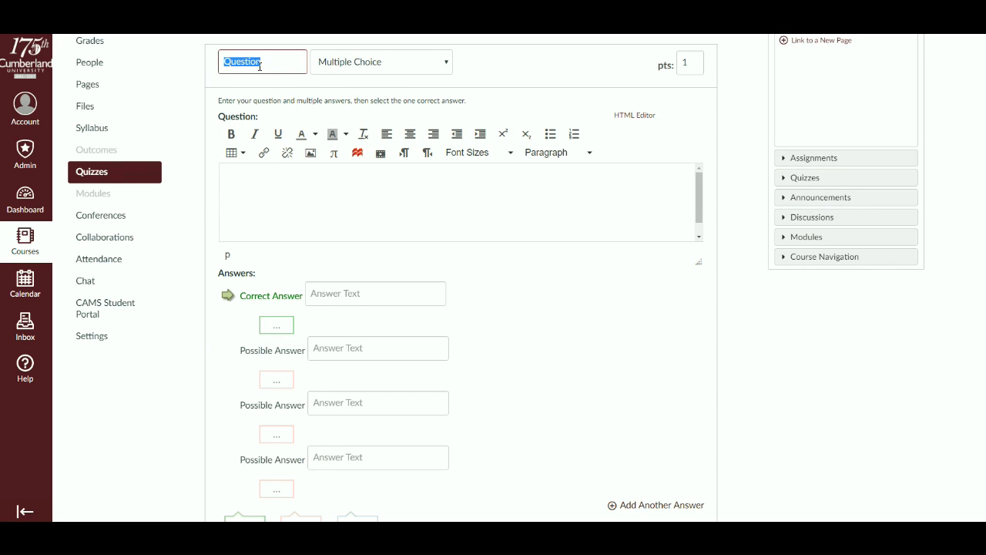
pyautogui.click(276, 71)
pyautogui.write('1')
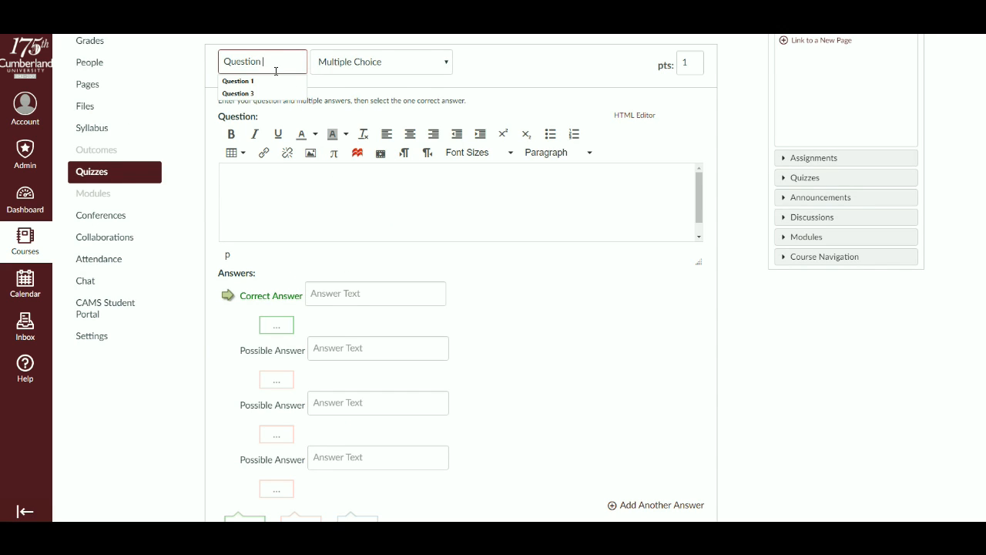
# - Enter "Where is Nashville?" as the question text and keep the question type as Multiple Choice
pyautogui.click(337, 210)
pyautogui.write('Where is')
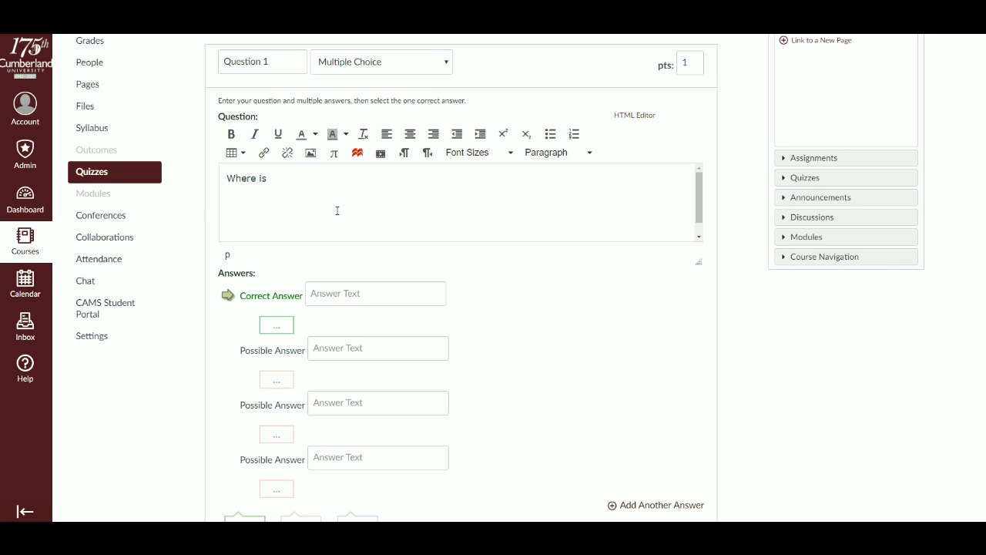
pyautogui.write(' Nashville?')
pyautogui.scroll(3, 366, 219)
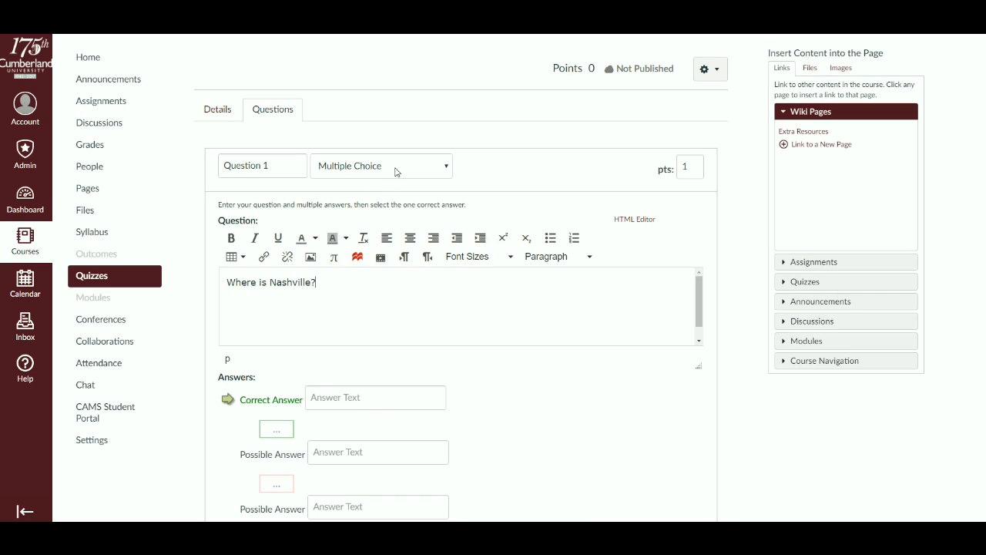
pyautogui.click(397, 172)
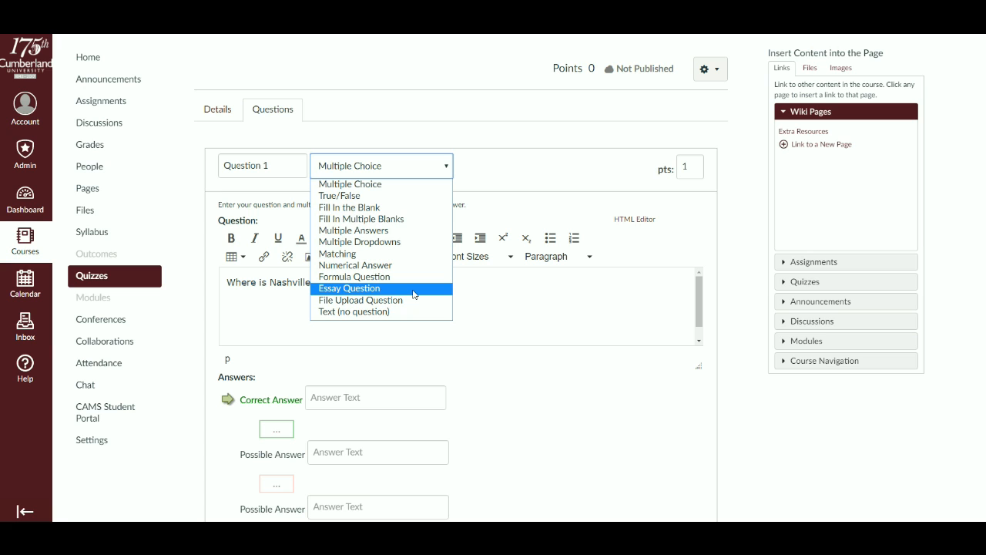
pyautogui.click(530, 363)
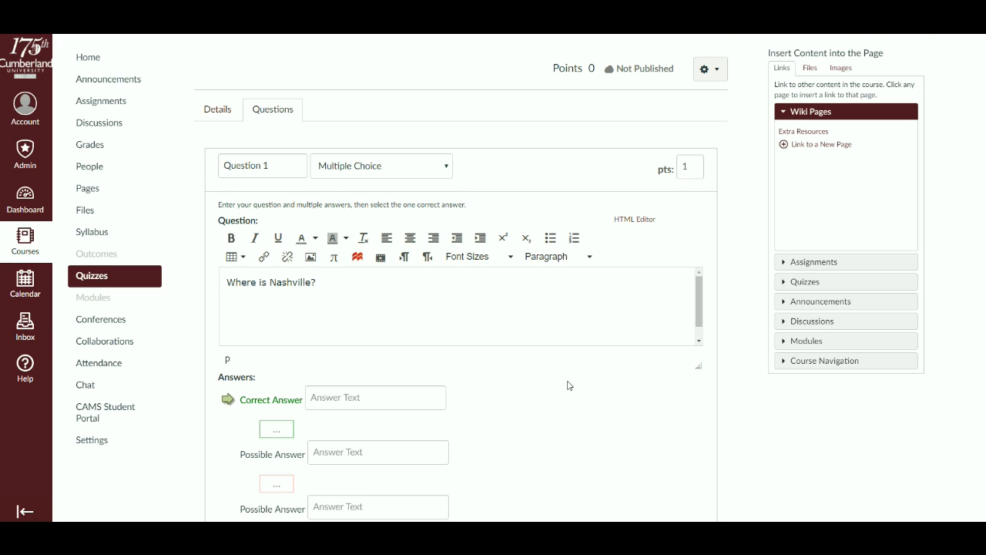
# - Enter "Tennessee" as the correct answer and "Kansas", "New York" and "Florida" as the other possible answers
pyautogui.scroll(-2, 566, 386)
pyautogui.click(399, 297)
pyautogui.write('Tennessee')
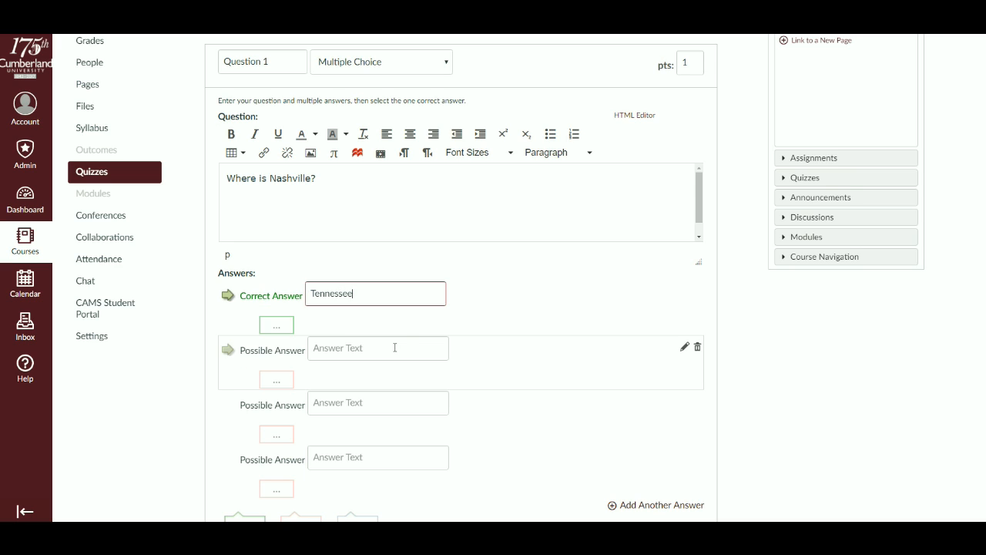
pyautogui.click(395, 347)
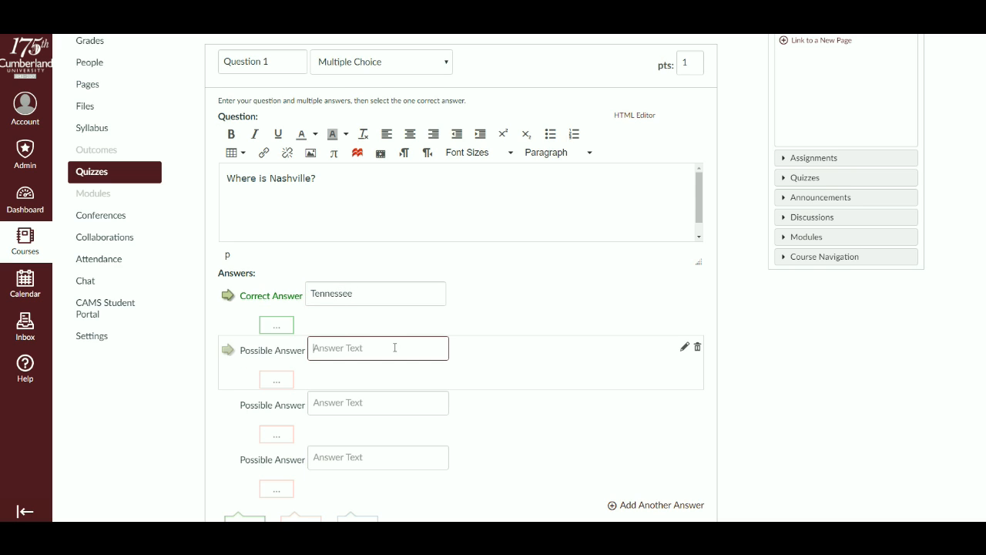
pyautogui.write('Ka')
pyautogui.click(378, 401)
pyautogui.write('New York')
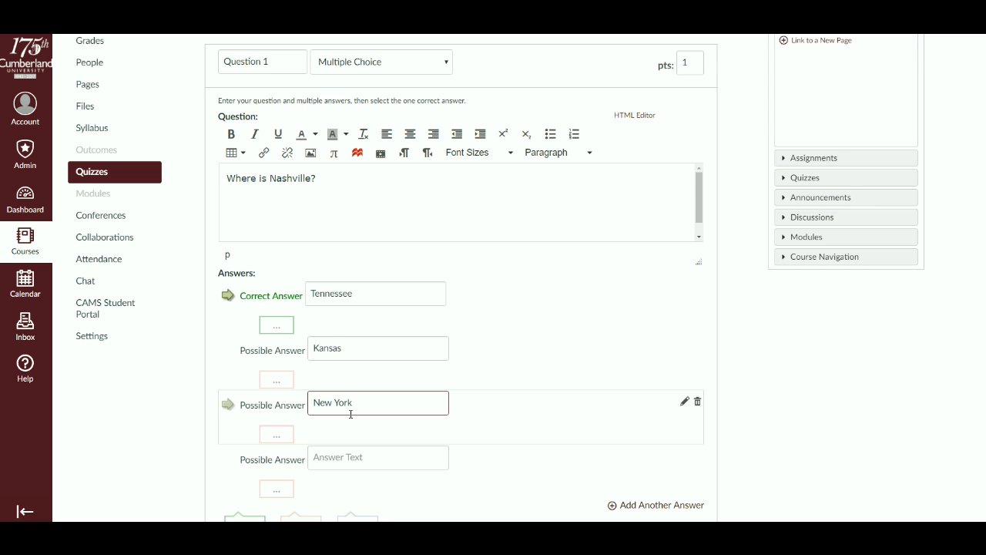
pyautogui.click(353, 460)
pyautogui.write('Florid')
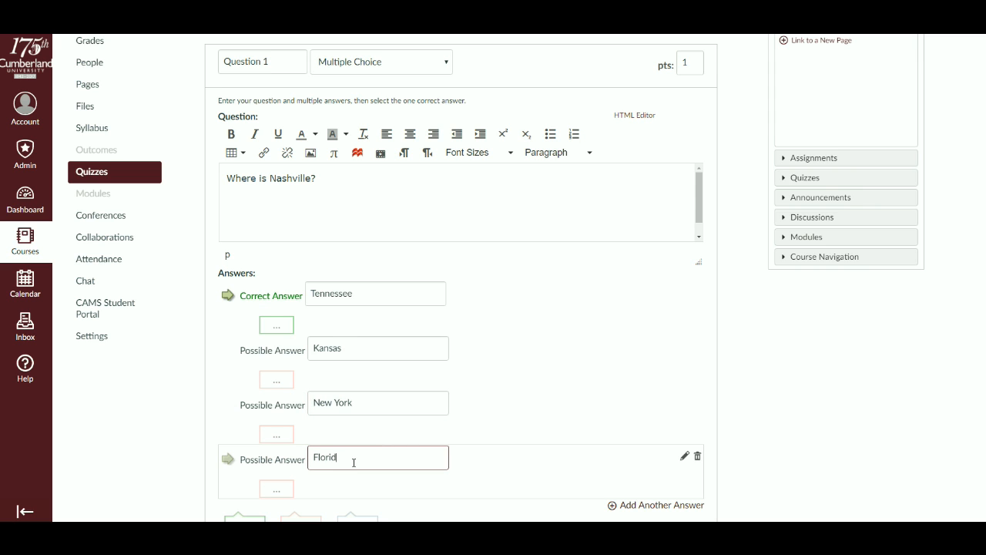
pyautogui.write('a')
# - Update Question 1 with its answers and save Quiz 3 without publishing it
pyautogui.scroll(-2, 545, 361)
pyautogui.scroll(3, 518, 378)
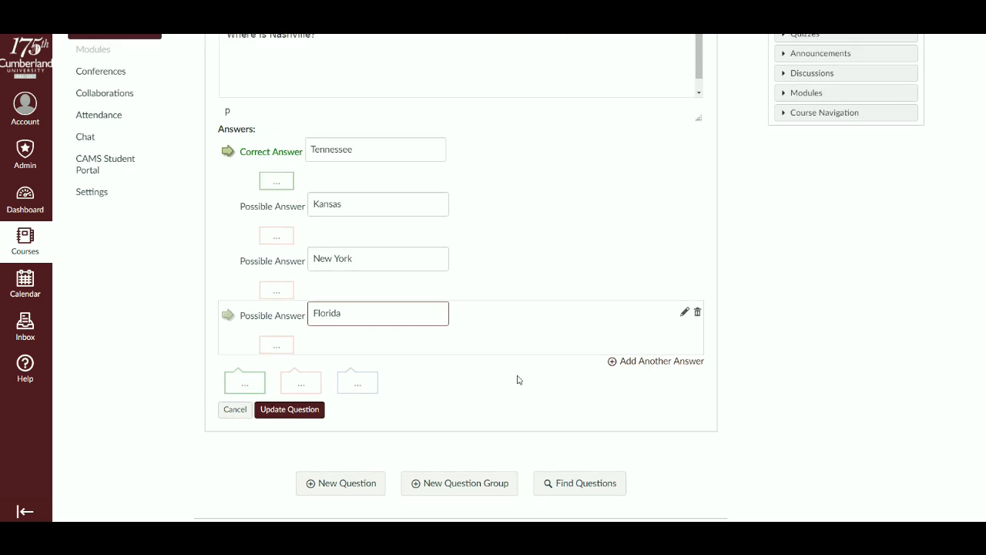
pyautogui.scroll(2, 523, 382)
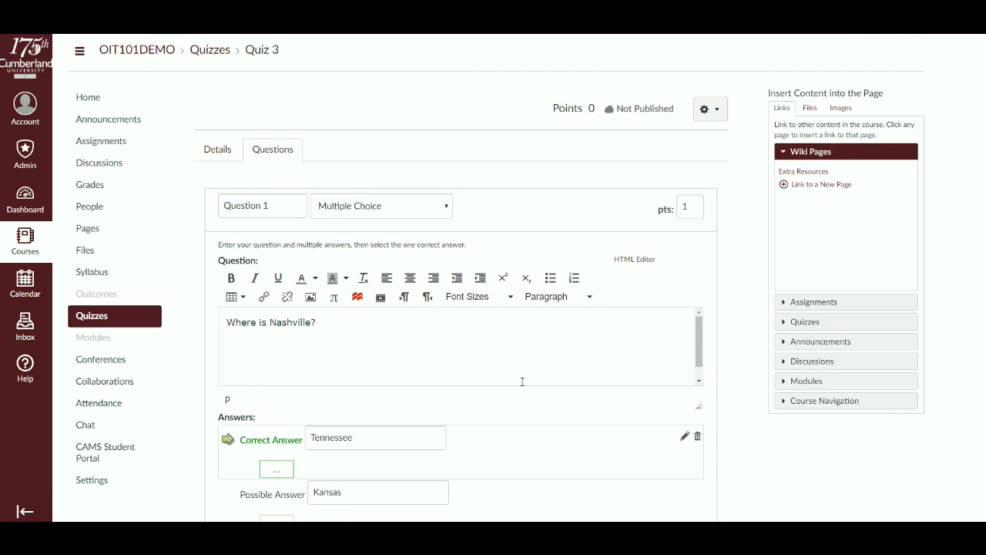
pyautogui.scroll(-5, 518, 393)
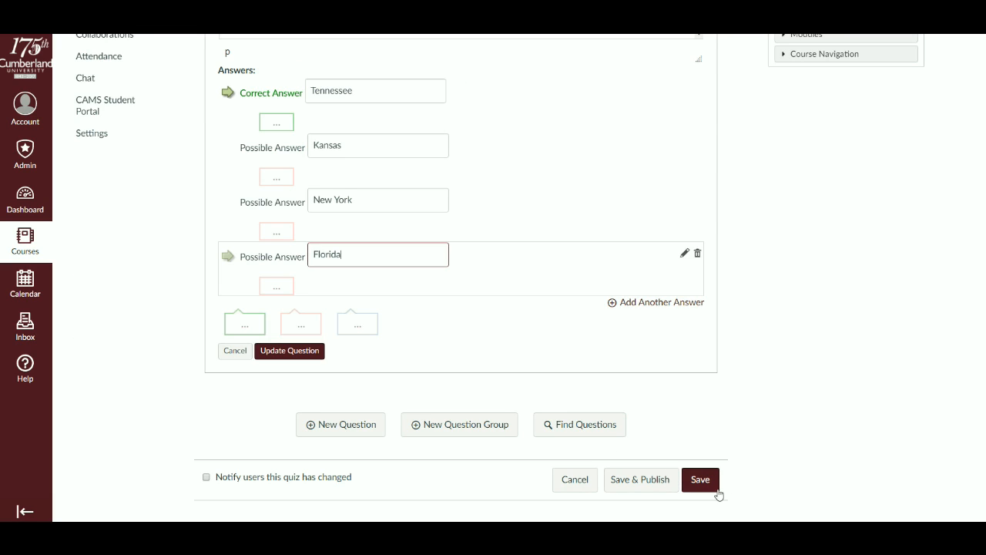
pyautogui.click(296, 354)
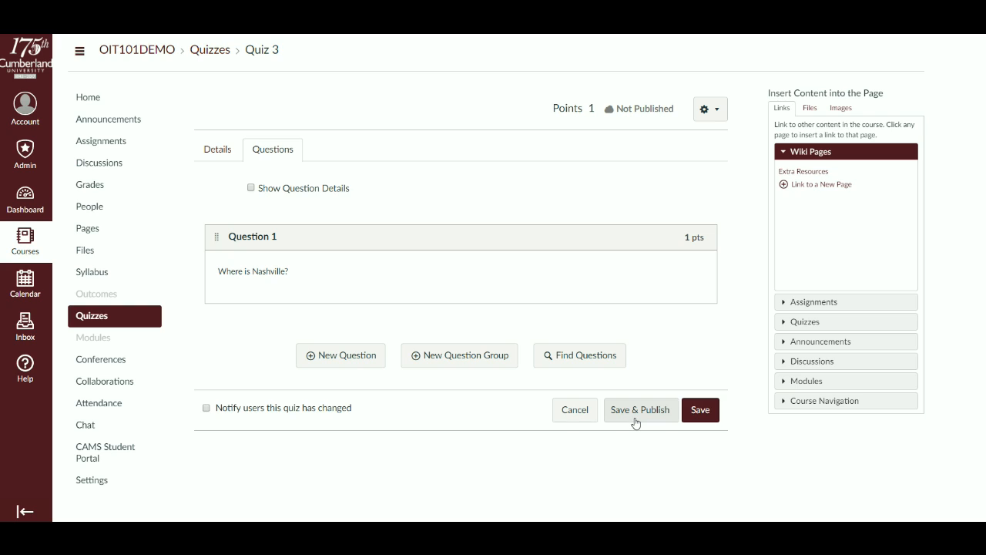
pyautogui.click(696, 418)
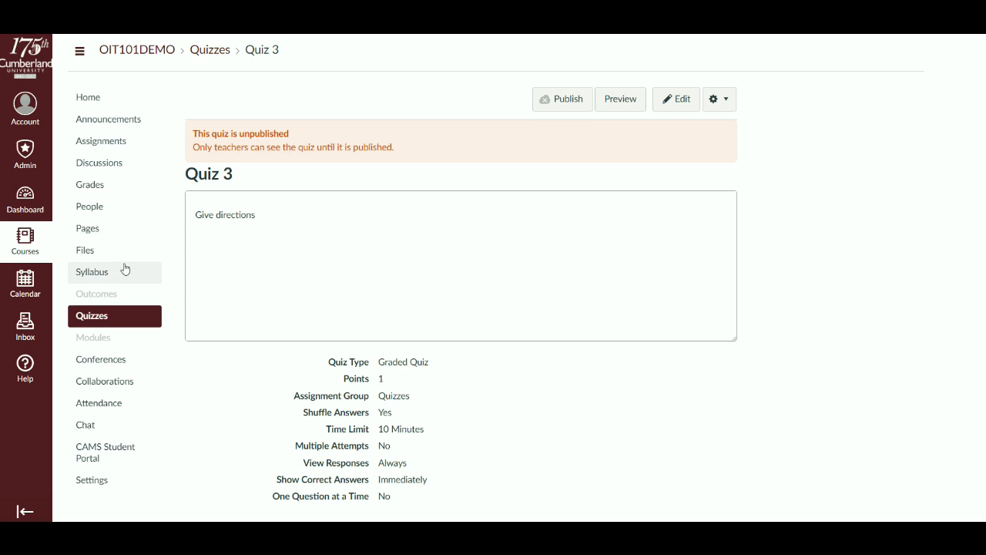
# - Reopen Quiz 3 for editing from the course's quiz list and review its details and questions
pyautogui.click(107, 323)
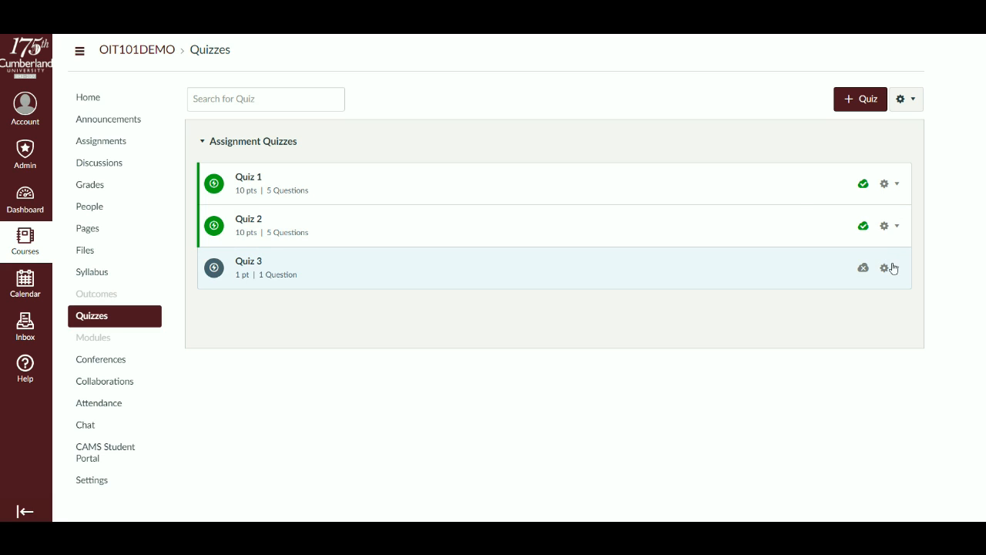
pyautogui.click(890, 267)
pyautogui.click(862, 302)
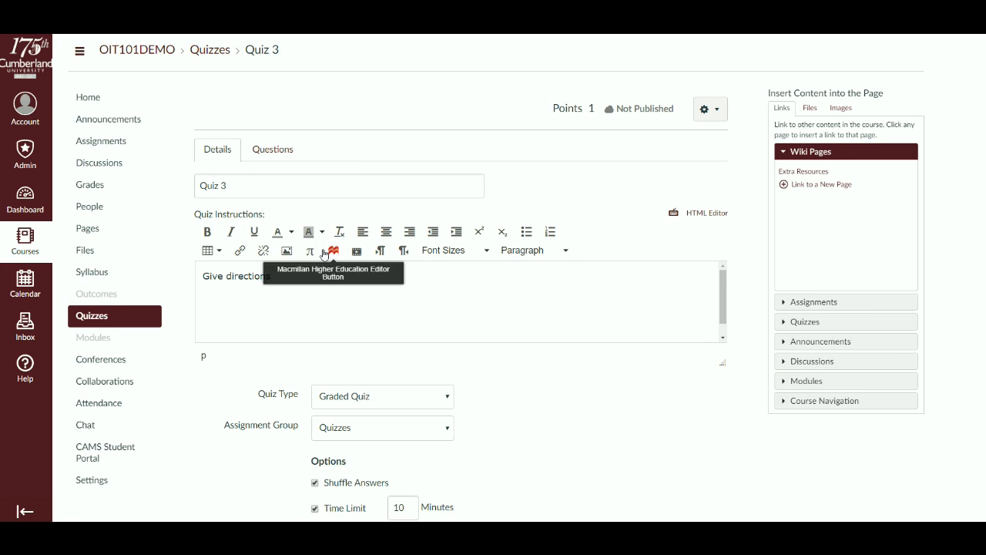
pyautogui.scroll(-2, 305, 277)
pyautogui.scroll(-6, 258, 293)
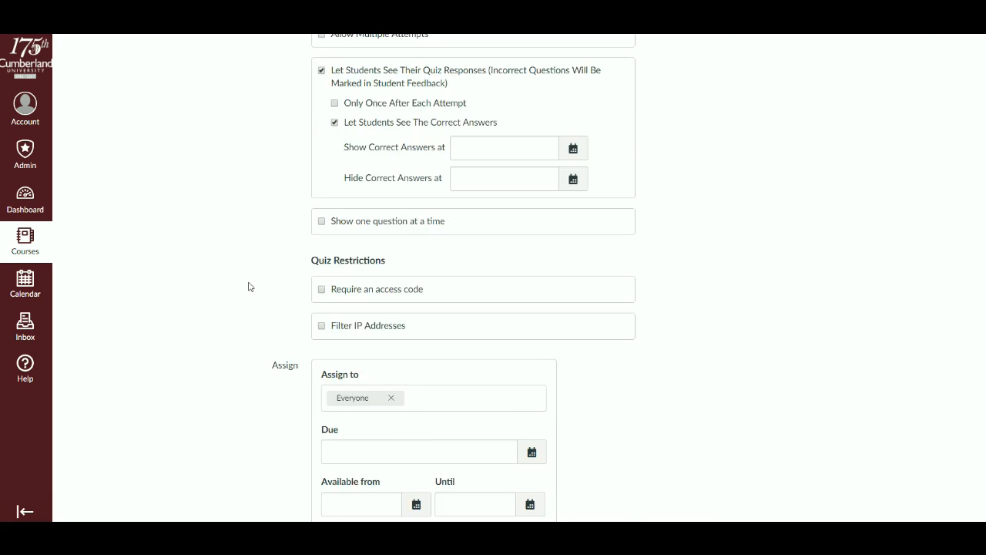
pyautogui.scroll(3, 249, 285)
pyautogui.scroll(10, 249, 286)
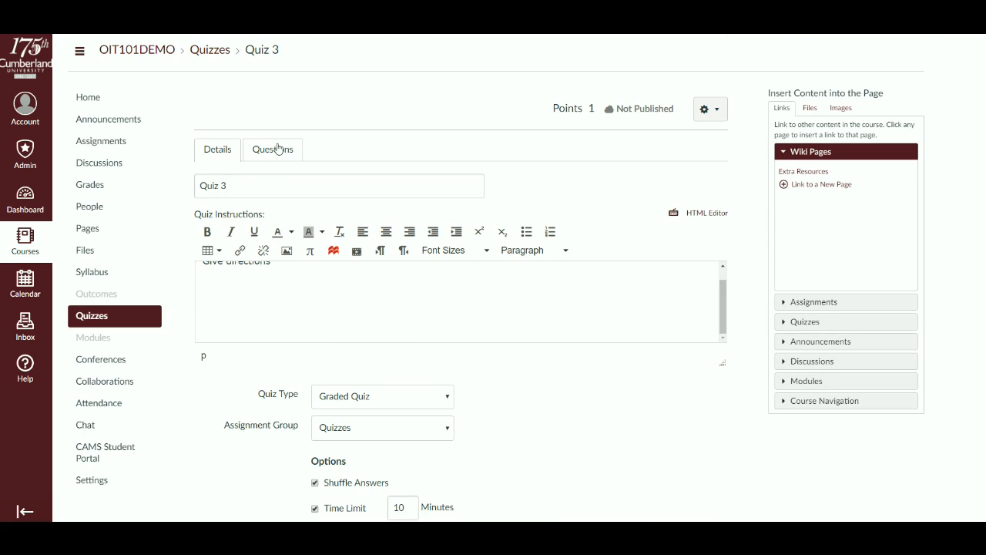
pyautogui.click(275, 148)
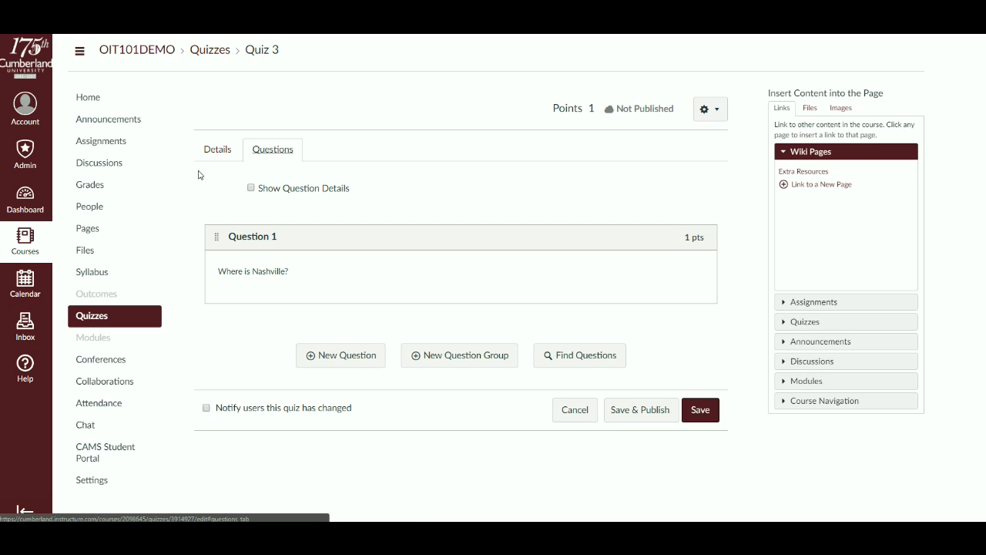
# - In the course's assignments, edit the Quizzes group, keep 1 lowest score ignored for each student, and save the settings
pyautogui.click(121, 144)
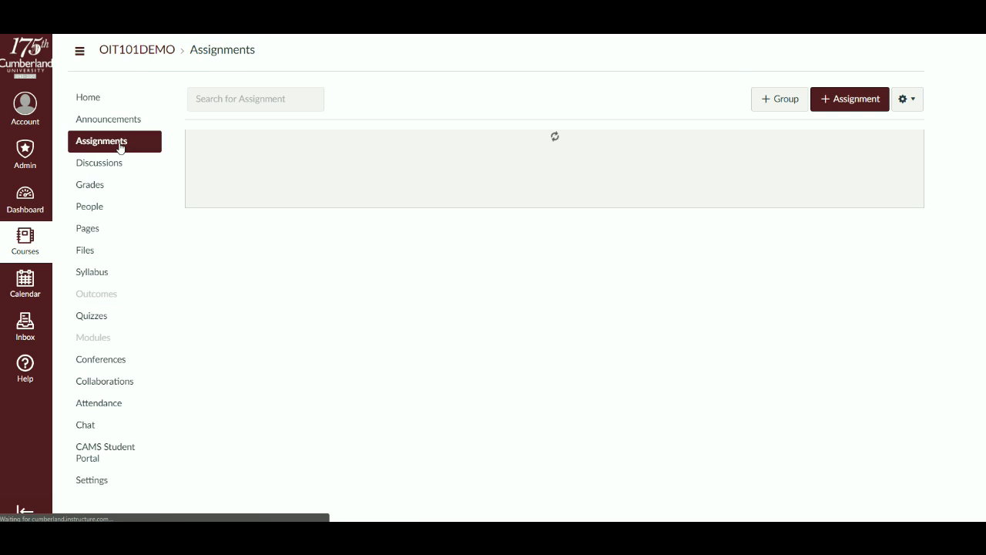
pyautogui.scroll(-3, 473, 286)
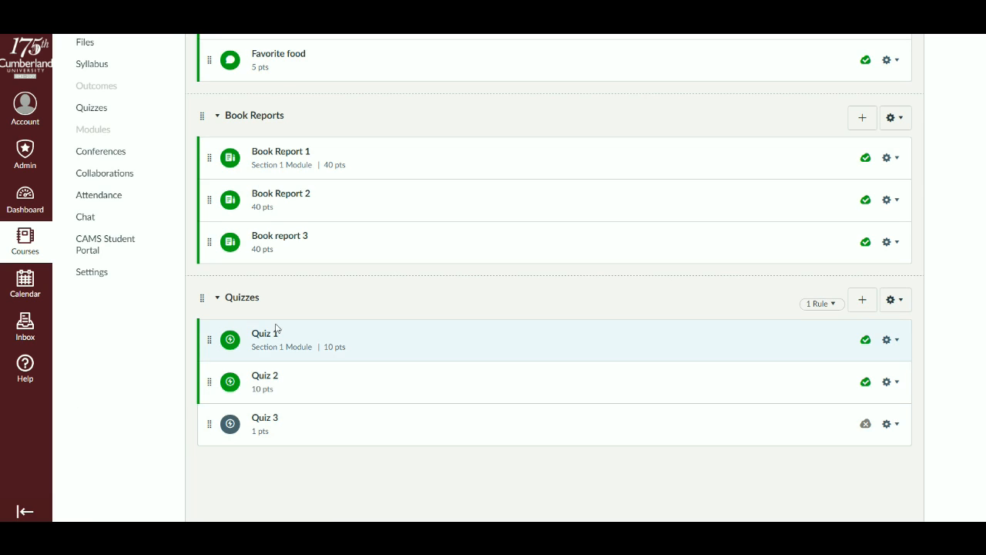
pyautogui.moveTo(826, 307)
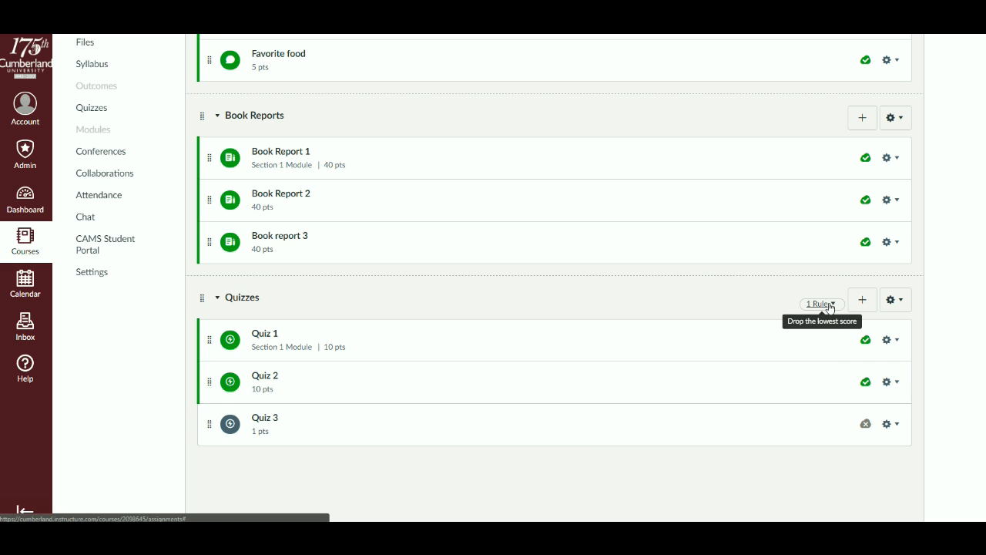
pyautogui.click(895, 300)
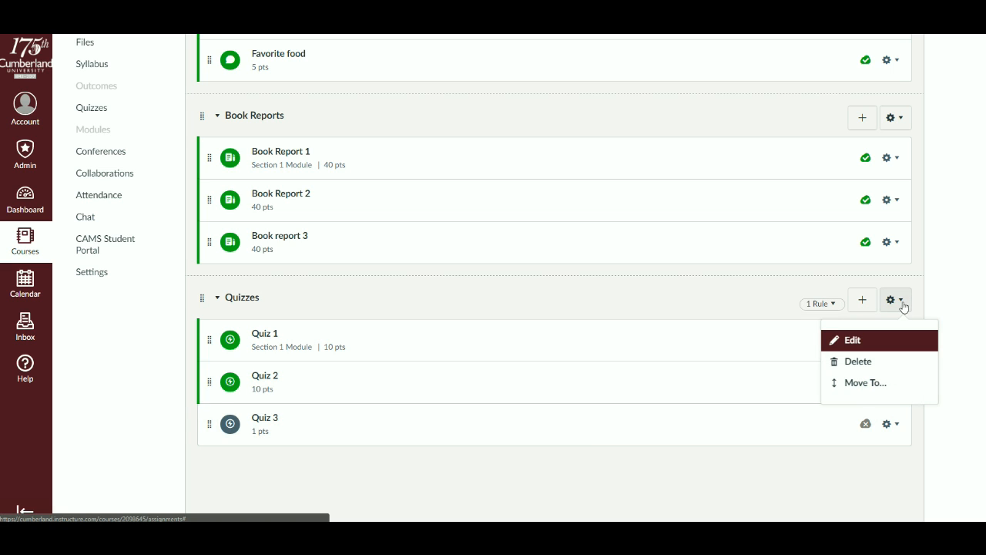
pyautogui.click(867, 343)
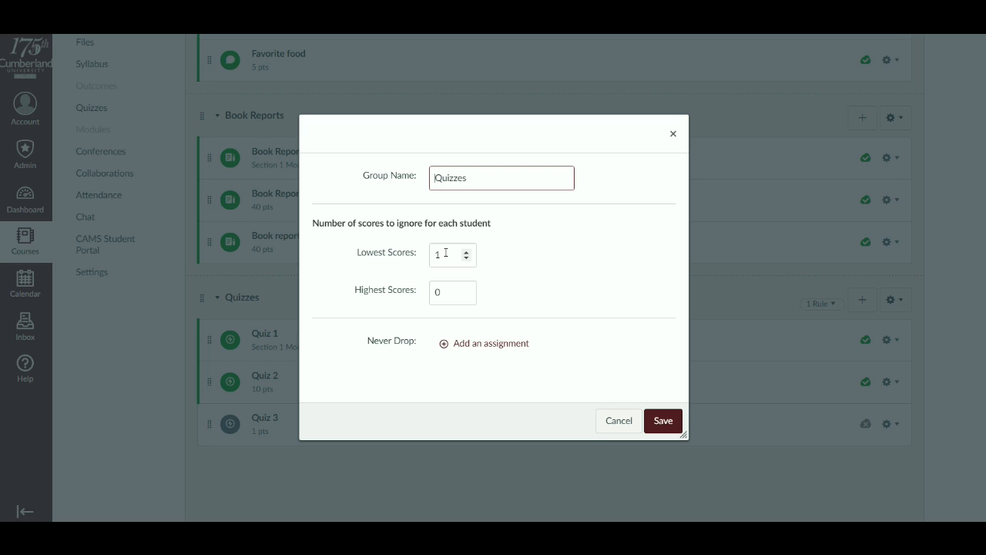
pyautogui.click(661, 422)
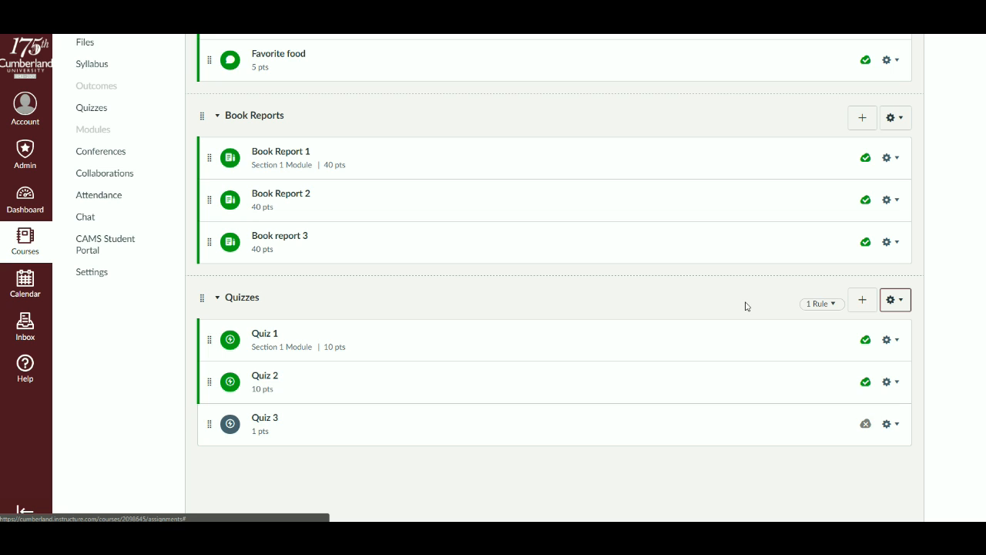
pyautogui.scroll(1, 591, 331)
pyautogui.scroll(2, 589, 339)
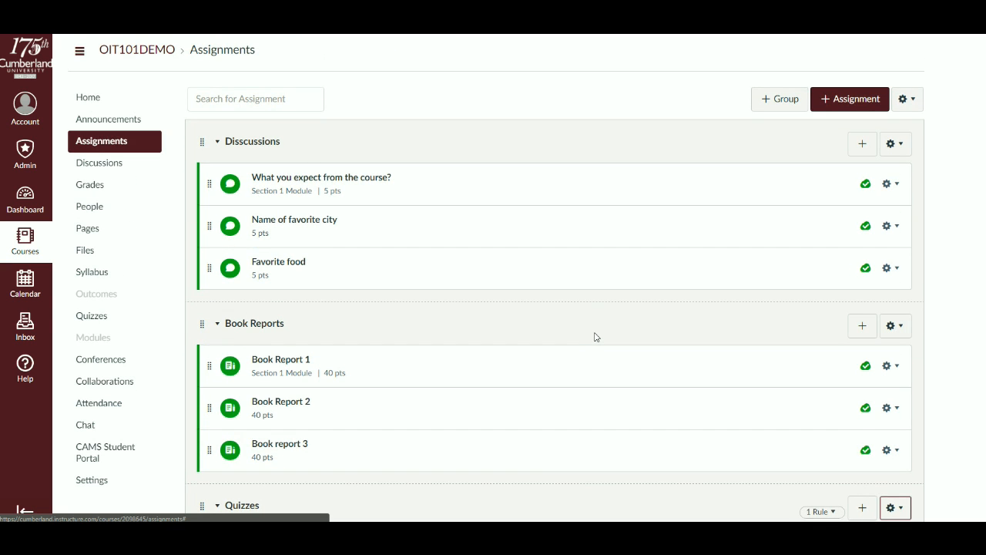